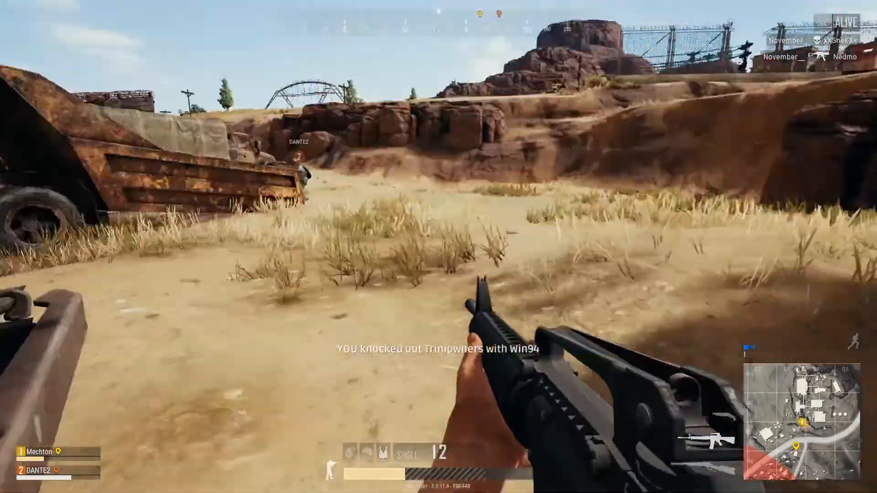
key("v")
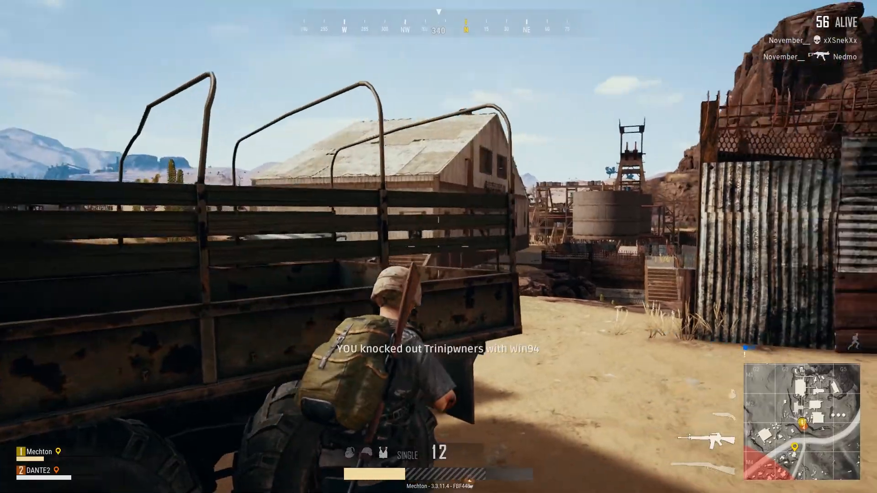
right_click(438, 246)
left_click(439, 247)
left_click(439, 246)
left_click(439, 246)
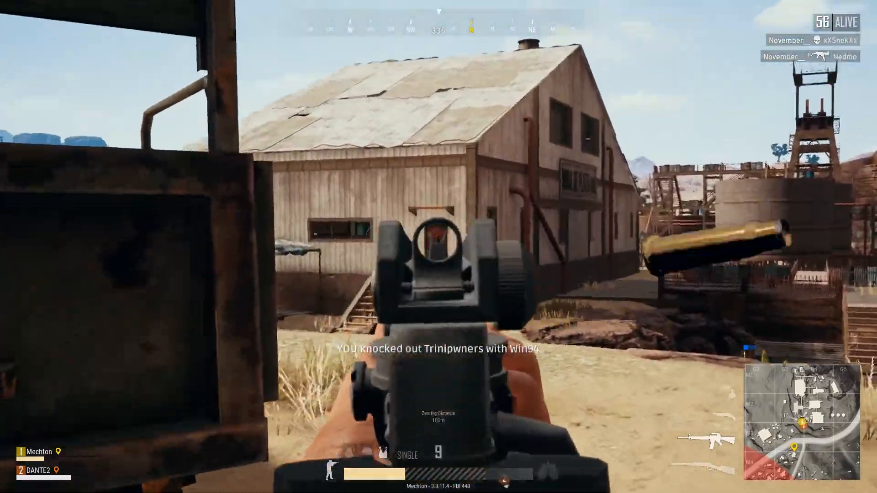
left_click(439, 247)
left_click(439, 247)
right_click(439, 247)
key("shift+w")
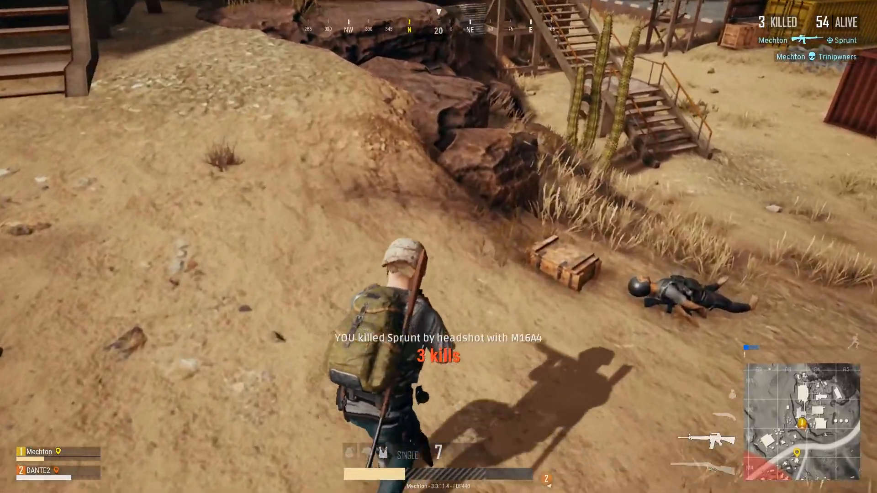
Loot the First Aid Kits and an Ext. QuickDraw Mag (AR, S12K) from the crate and replace the M16A4 with the AKM.
key("Tab")
right_click(122, 137)
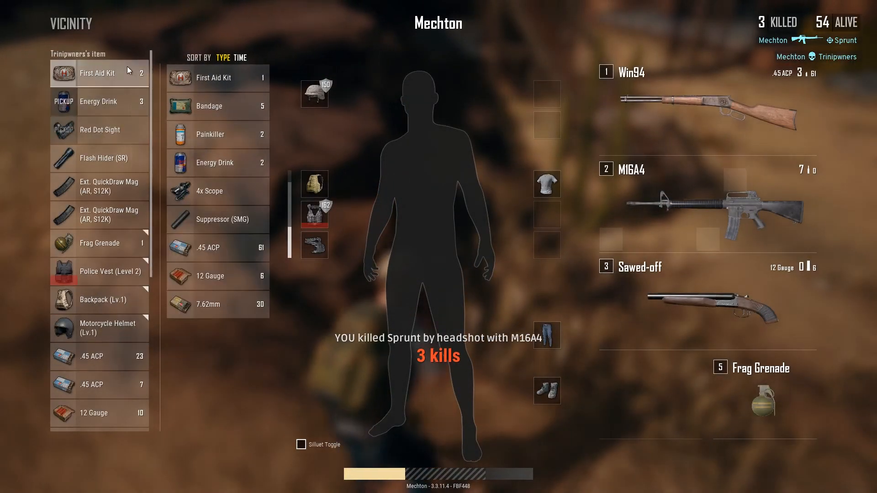
right_click(127, 67)
right_click(133, 157)
scroll(133, 221, "down", 5)
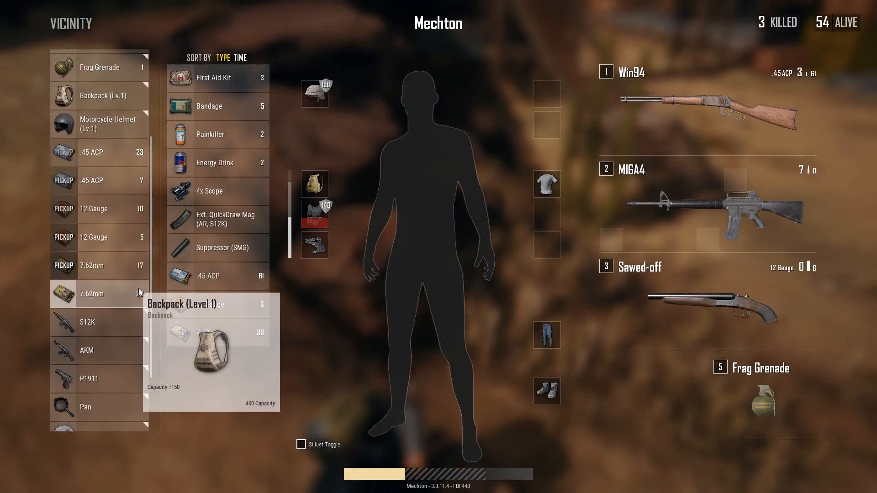
left_click_drag(121, 299, 671, 166)
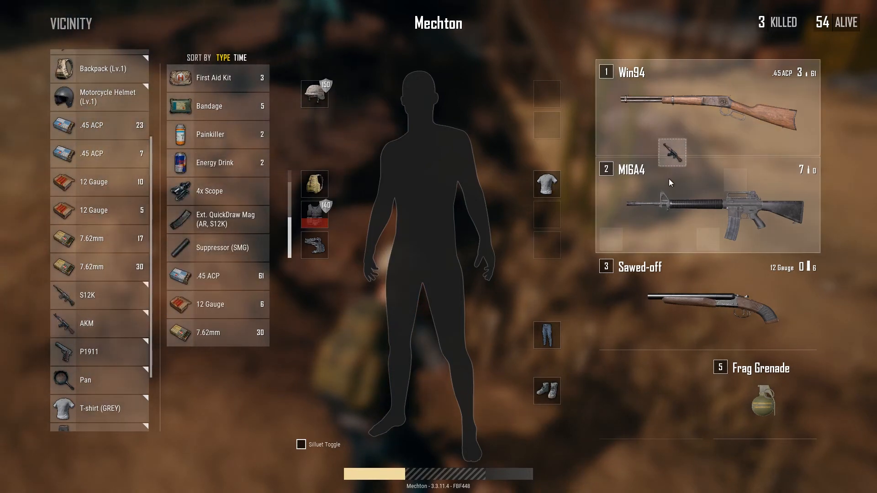
left_click_drag(688, 219, 687, 215)
key("Tab")
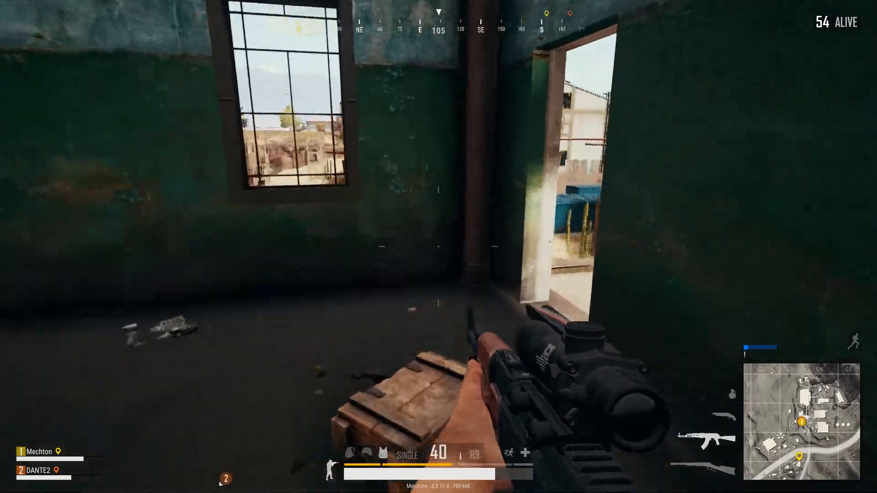
Reload the Win94, then collect the Energy Drinks and the Pan from the loot crate.
key("1")
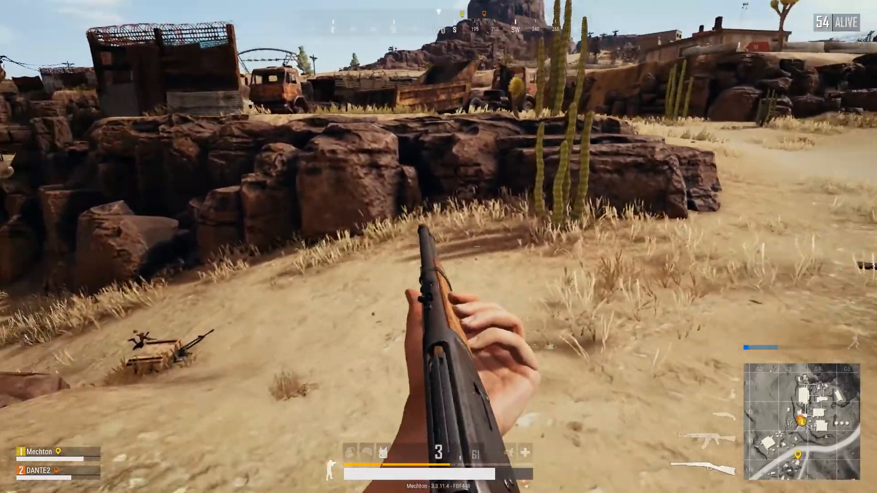
key("r")
key("Tab")
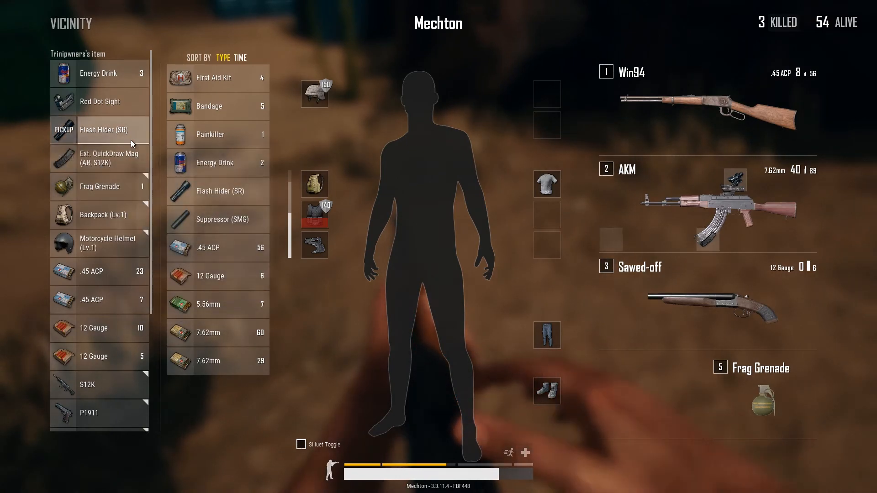
left_click_drag(131, 140, 306, 209)
left_click_drag(238, 201, 670, 281)
left_click_drag(369, 182, 80, 172)
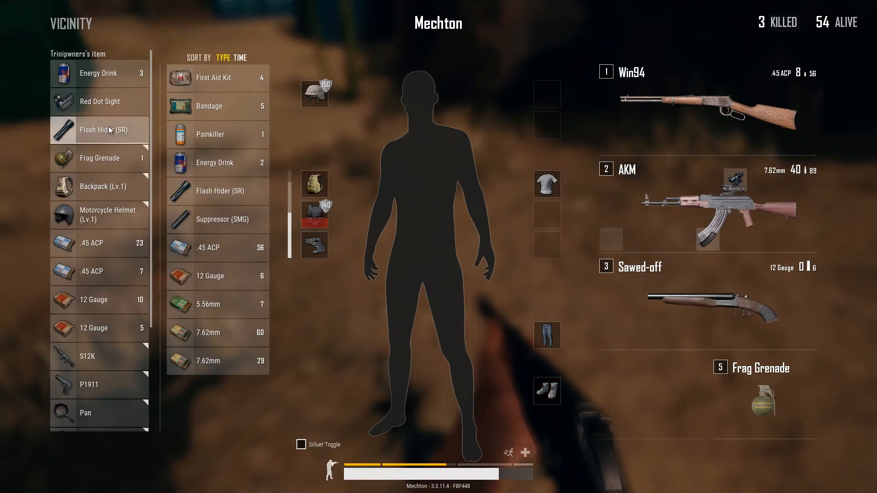
right_click(128, 101)
right_click(133, 74)
right_click(131, 79)
right_click(126, 102)
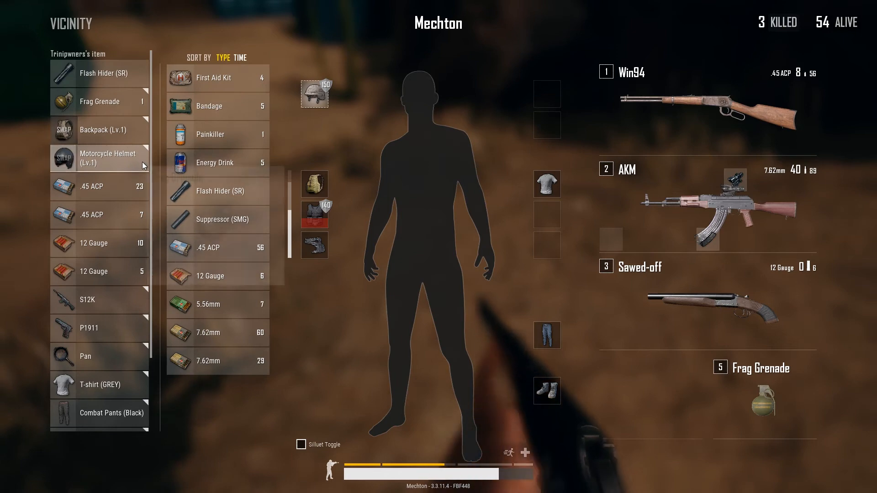
scroll(123, 269, "down", 1)
right_click(102, 326)
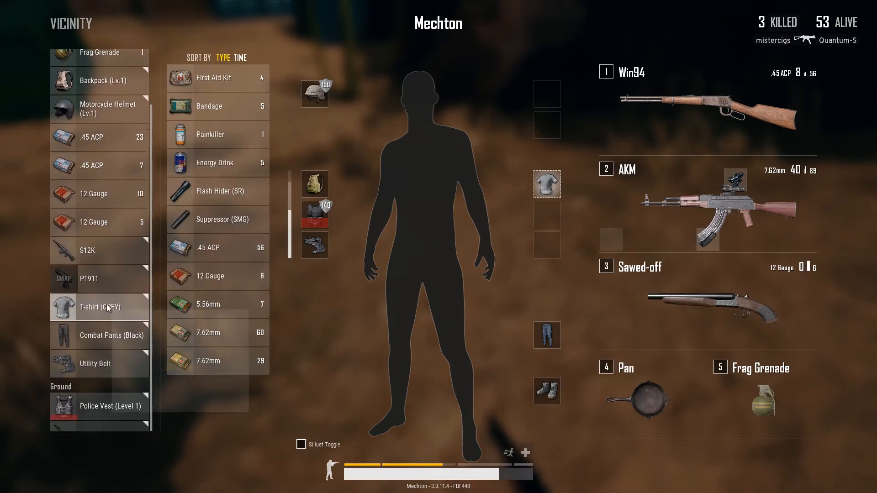
key("Tab")
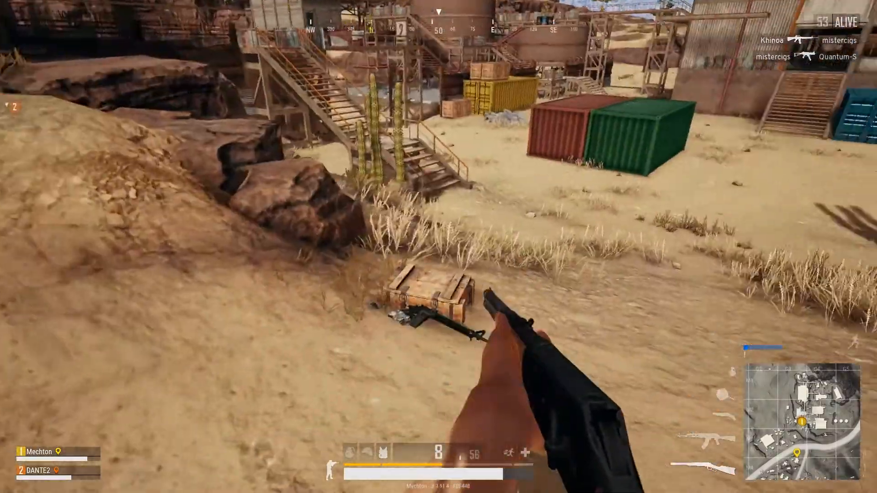
key("w")
key("2")
key("Tab")
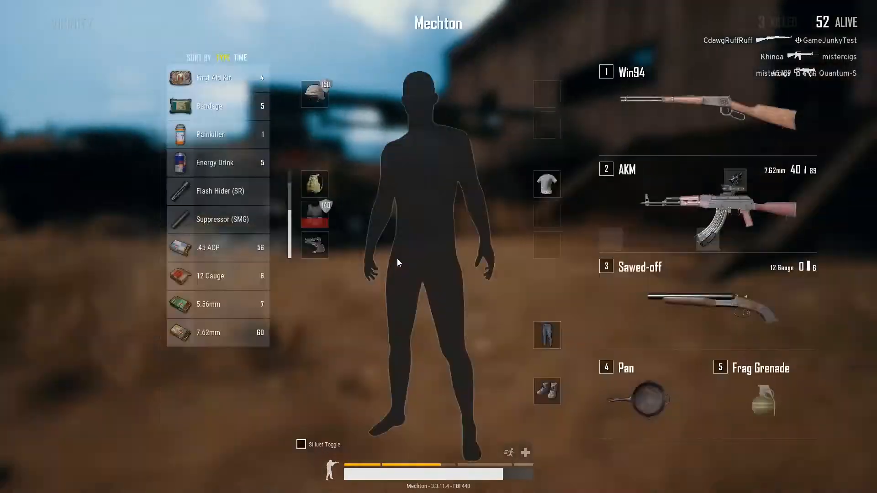
key("Tab")
key("w")
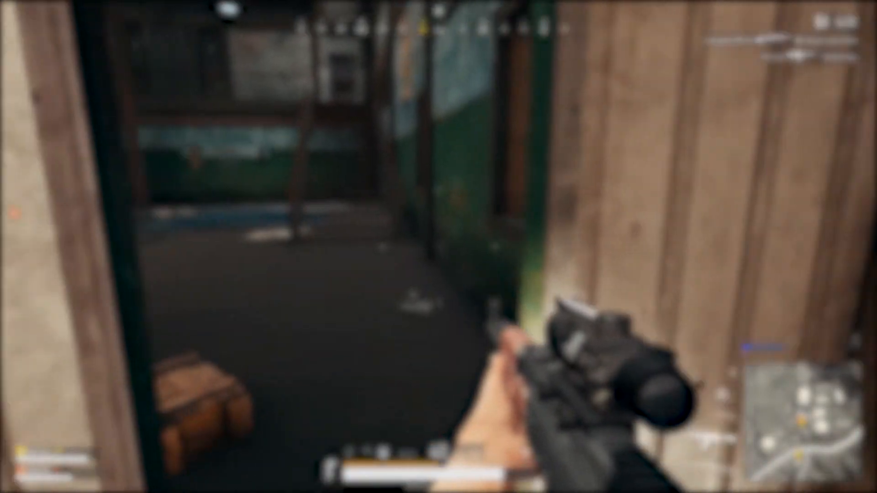
key("w")
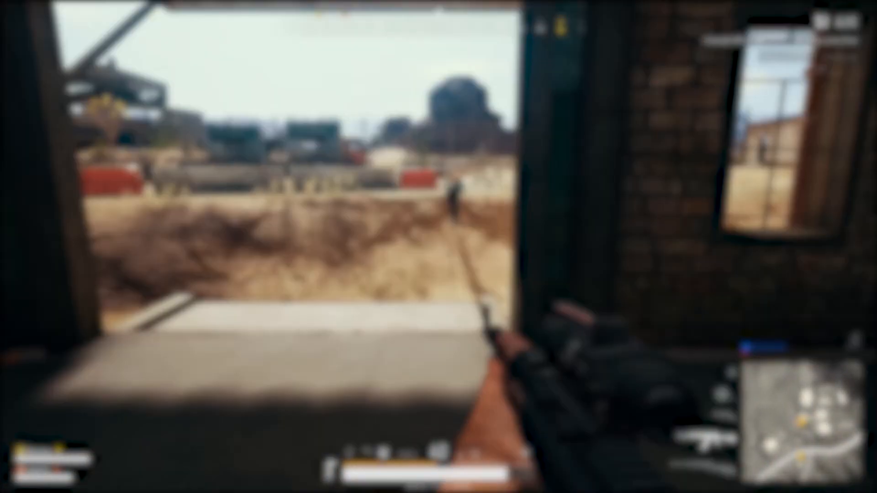
key("v")
key("w")
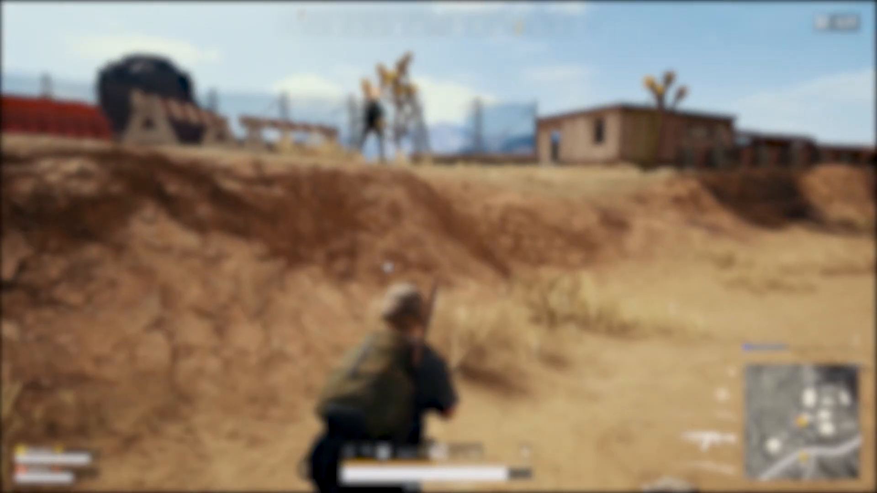
key("Tab")
key("Tab")
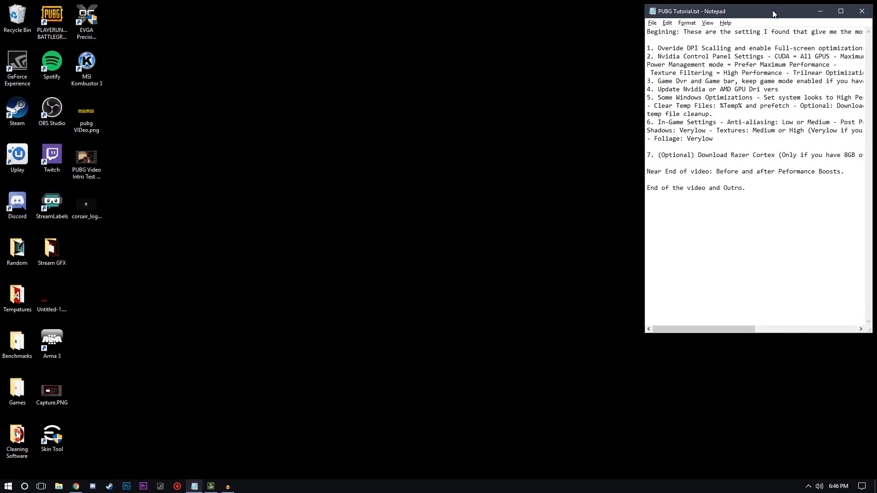
Minimize the PUBG Tutorial.txt notes and switch to Steam, showing the games library.
left_click_drag(797, 7, 392, 17)
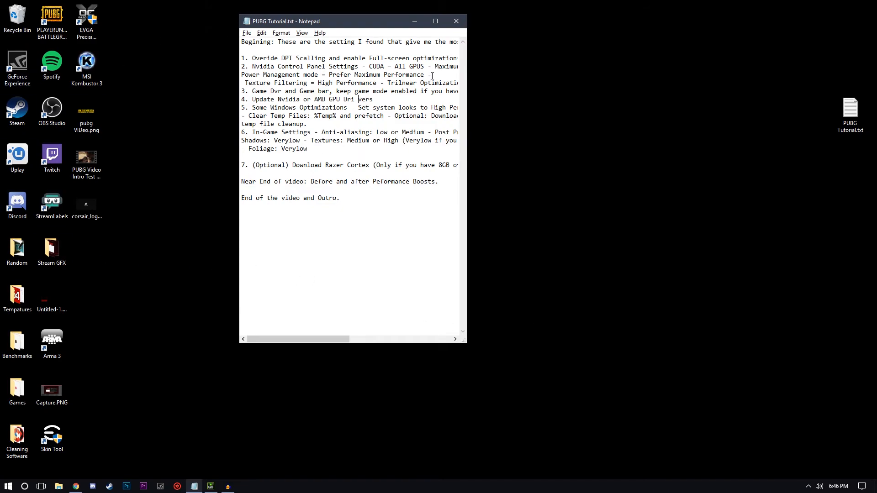
left_click(410, 23)
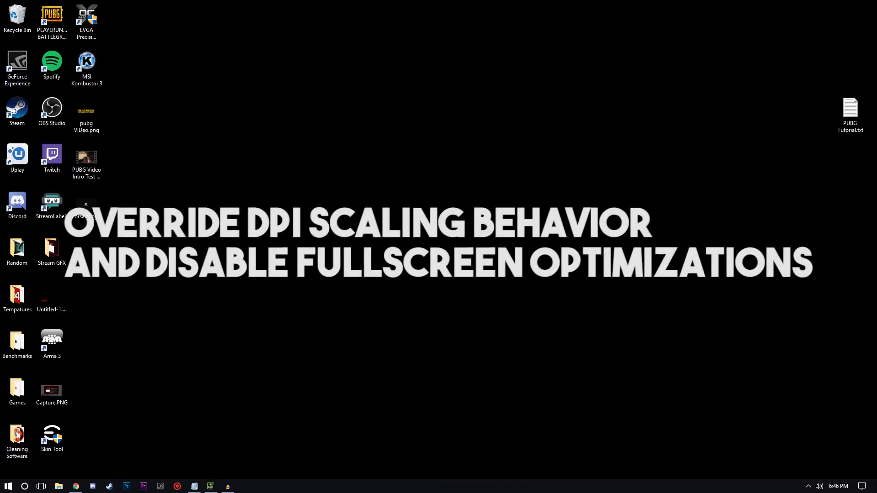
left_click(109, 487)
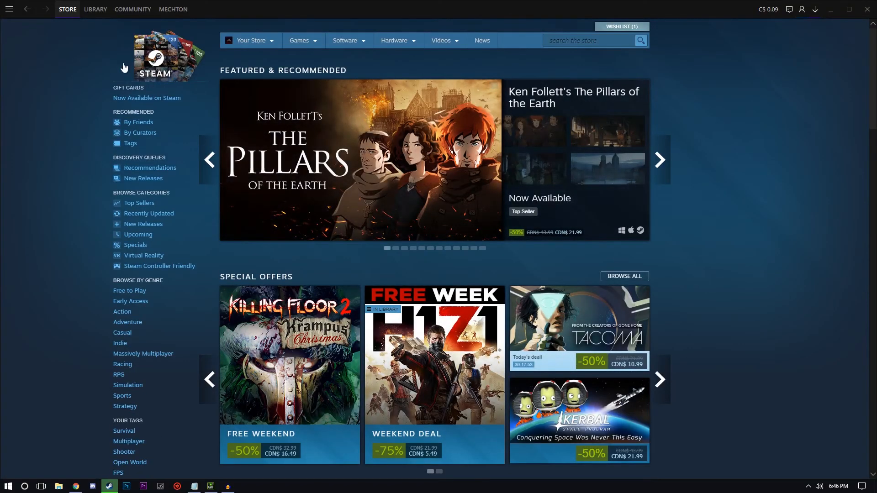
mouse_move(104, 8)
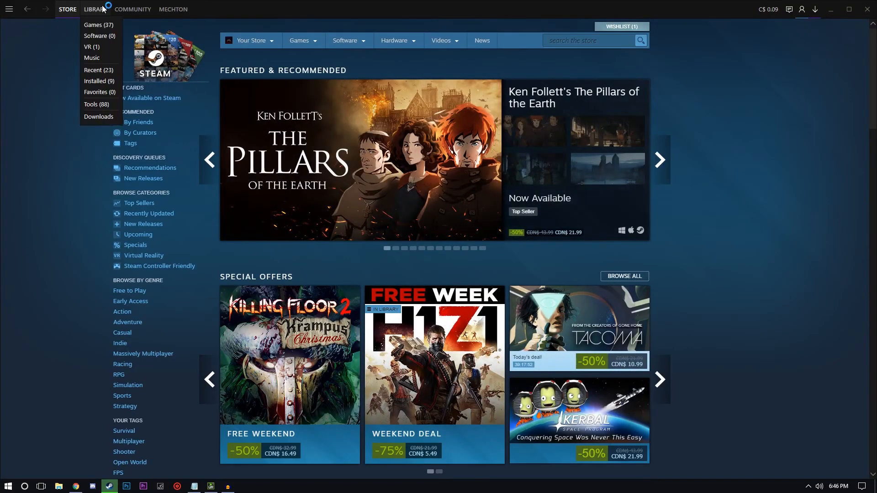
left_click(97, 26)
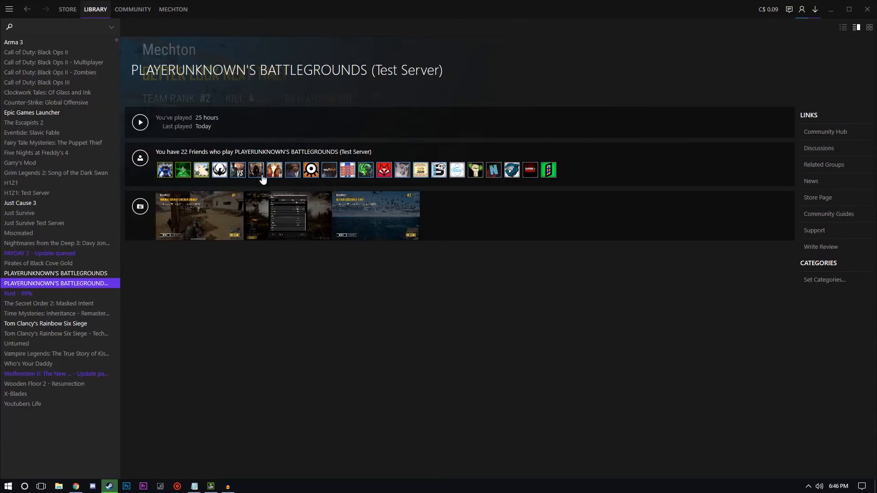
Open the properties of PLAYERUNKNOWN'S BATTLEGROUNDS (Test Server) and browse its local files.
right_click(180, 289)
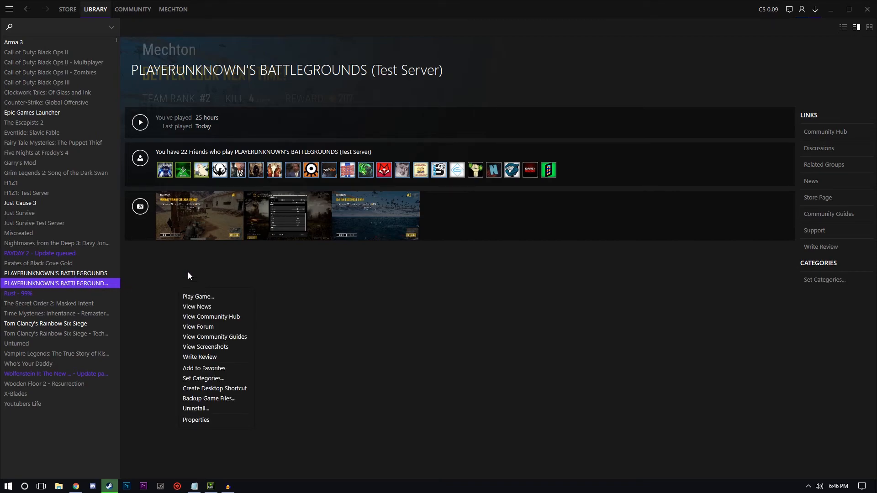
left_click(222, 421)
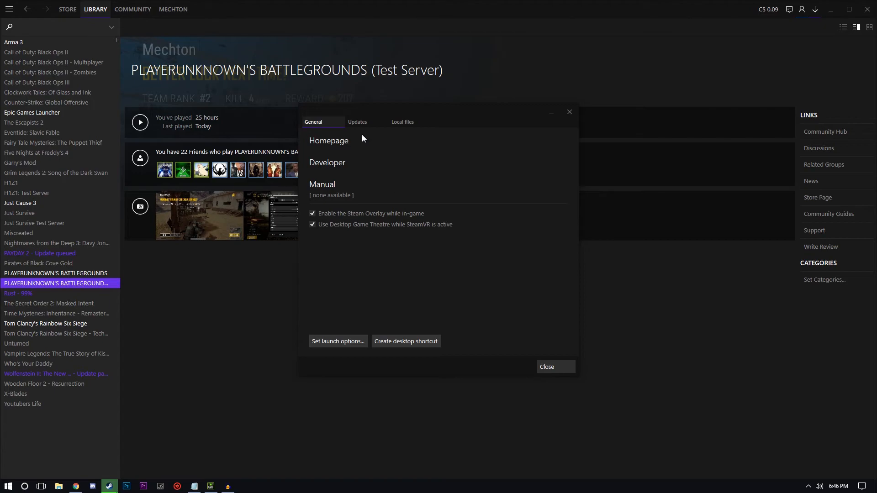
left_click(396, 123)
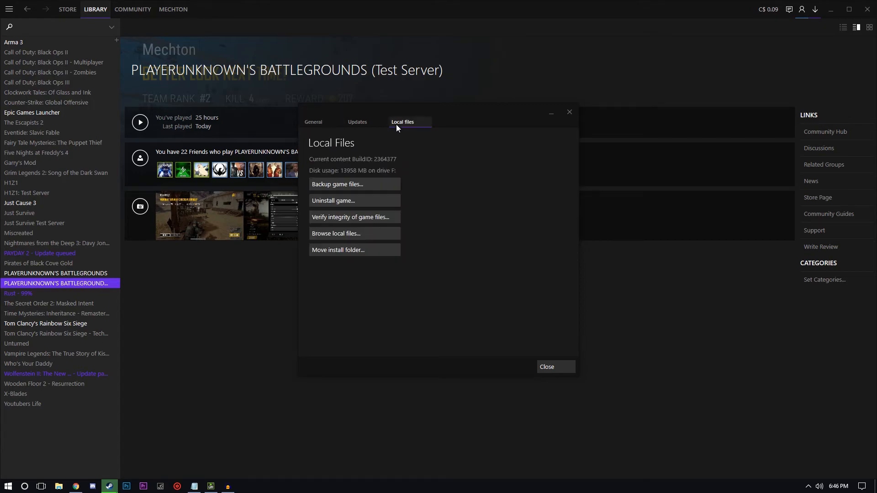
left_click(352, 234)
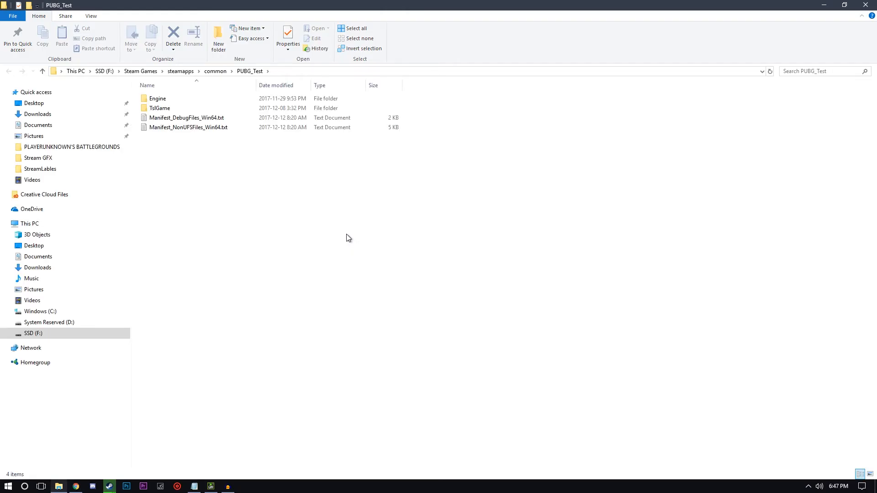
Go to the TslGame\Binaries\Win64 folder and open the properties of TslGame.exe.
double_click(190, 109)
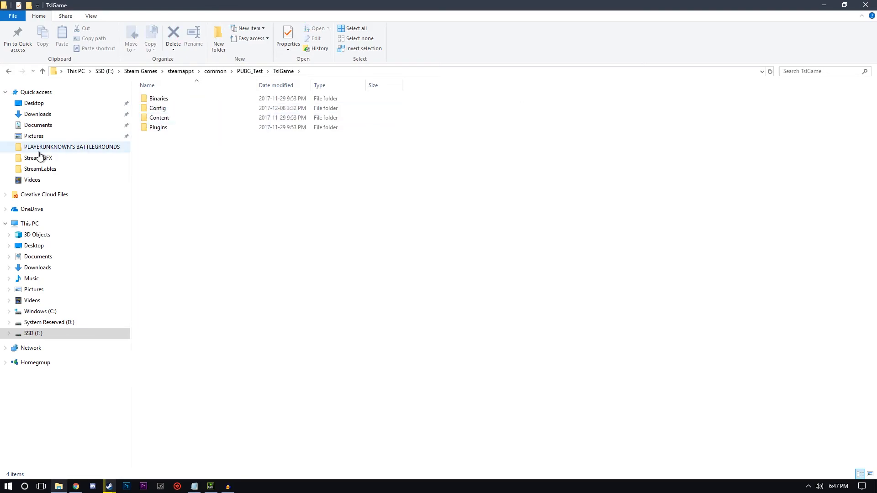
double_click(173, 99)
double_click(160, 109)
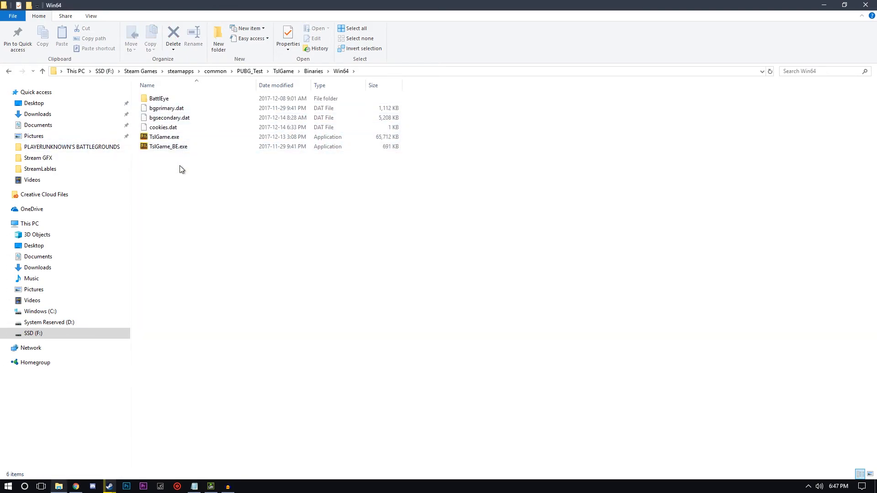
left_click(172, 141)
right_click(166, 139)
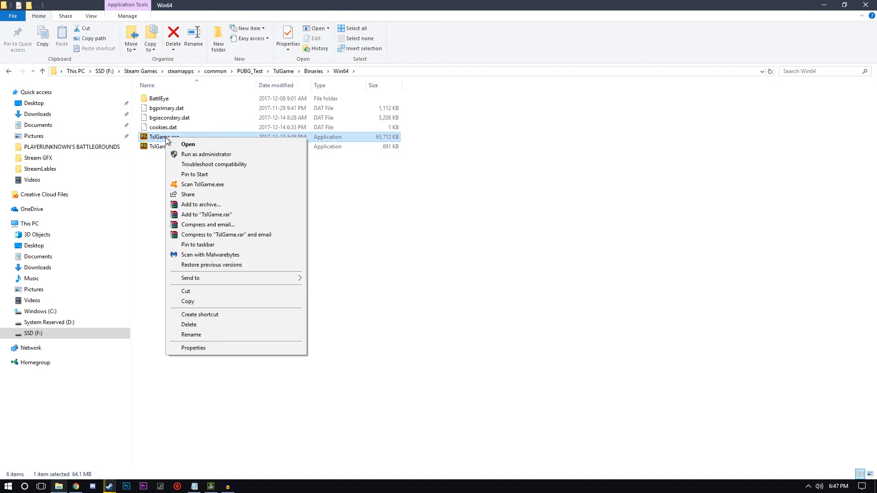
left_click(208, 348)
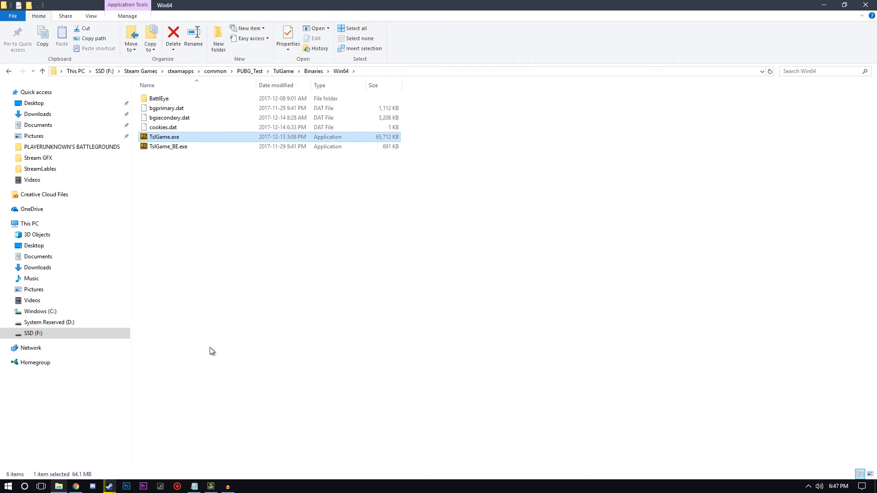
Have TslGame.exe's high DPI scaling performed by Application, disable its fullscreen optimizations, apply the compatibility settings and minimize the folder window.
left_click_drag(289, 138, 407, 84)
left_click(388, 115)
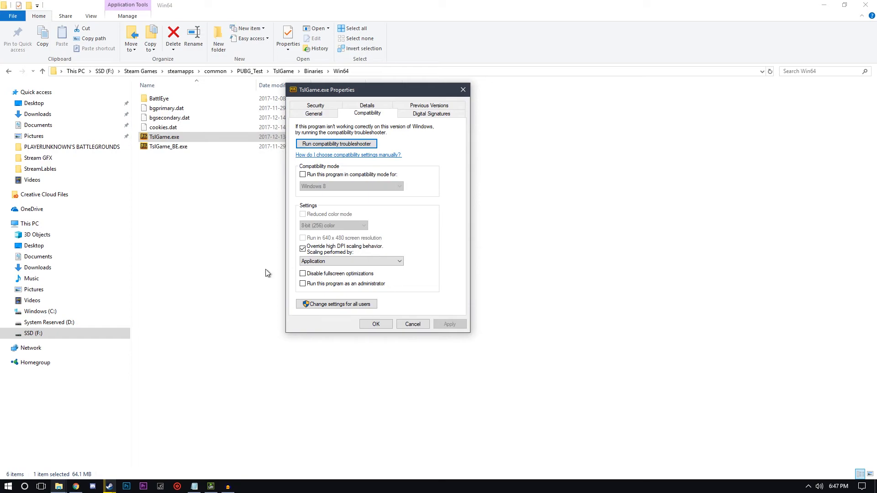
left_click(319, 263)
left_click(340, 264)
left_click(331, 275)
left_click(450, 324)
left_click(376, 324)
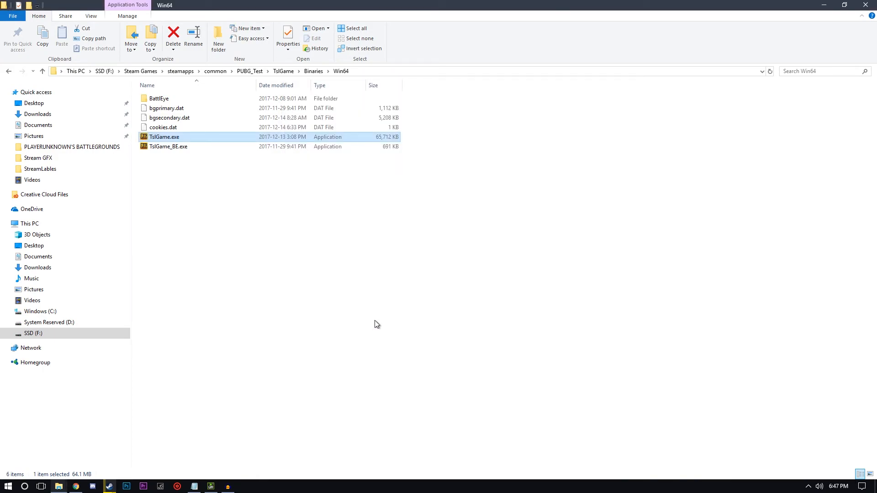
left_click(832, 4)
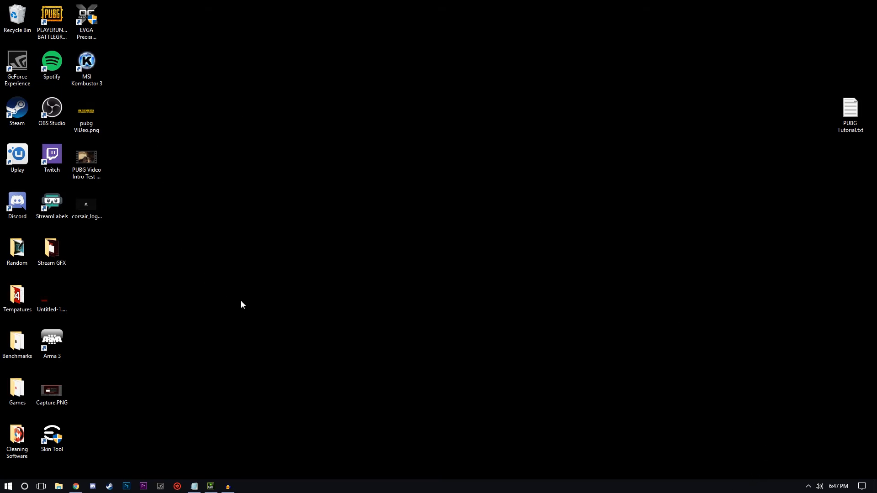
Open the per-program 3D settings in NVIDIA Control Panel and start browsing for an executable to add.
right_click(343, 243)
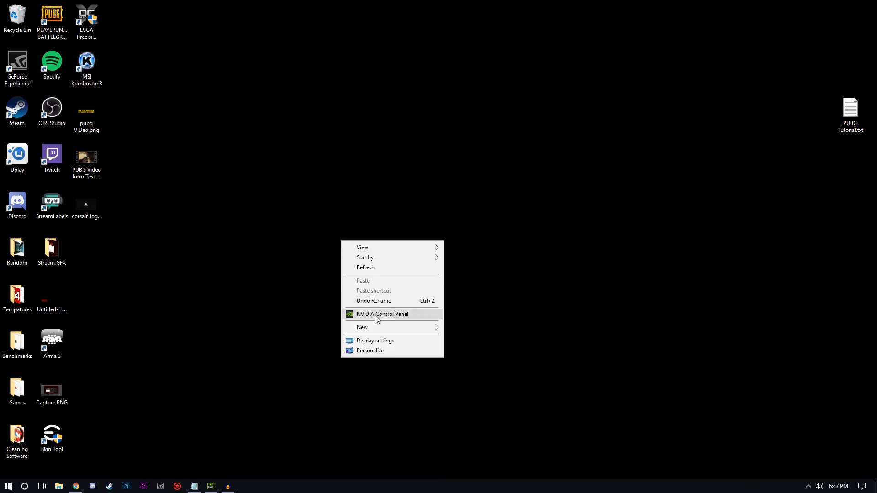
left_click(396, 314)
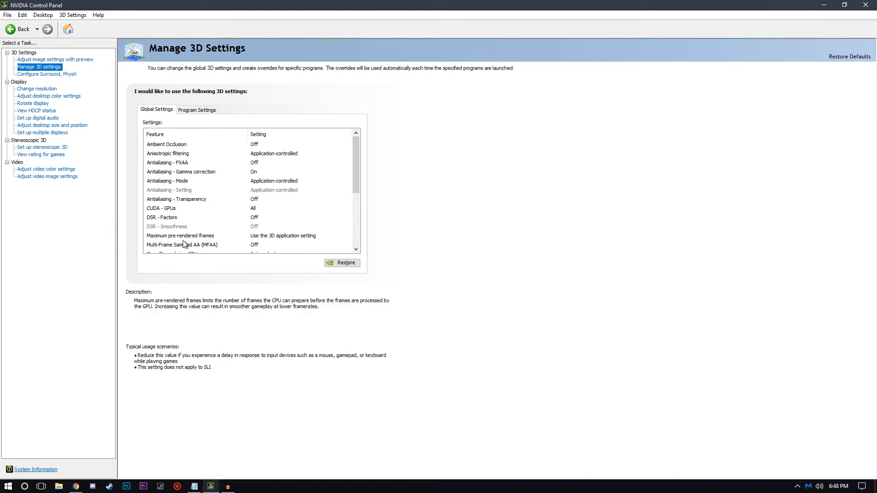
left_click(197, 111)
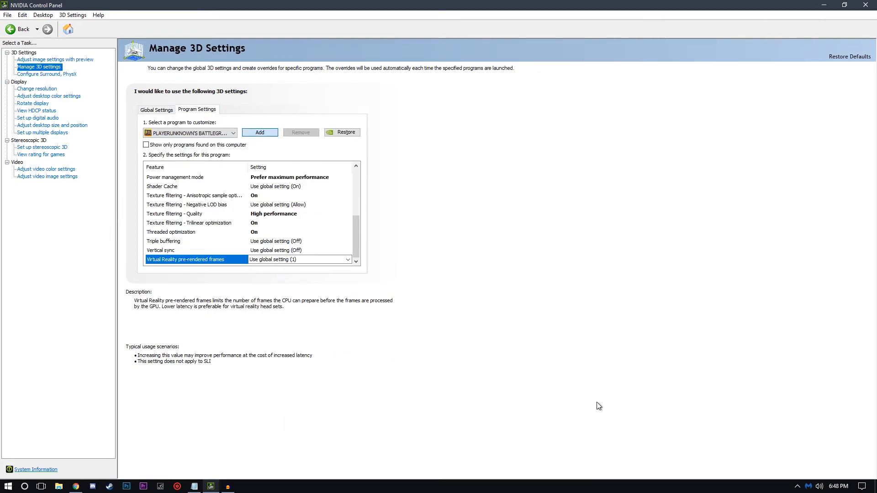
left_click(523, 324)
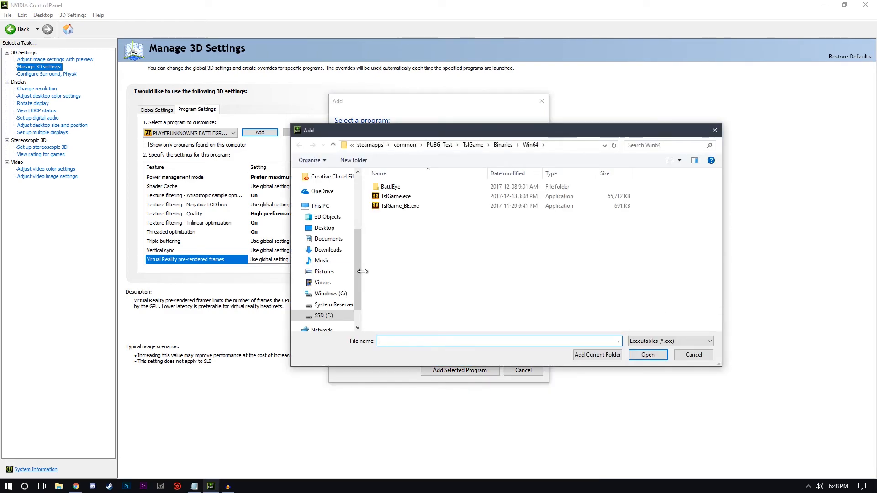
Add TslGame.exe from Steam Games\steamapps\common\PUBG_Test\TslGame\Binaries\Win64 on the SSD (F:) drive as the program to customize.
scroll(348, 283, "down", 1)
left_click(324, 300)
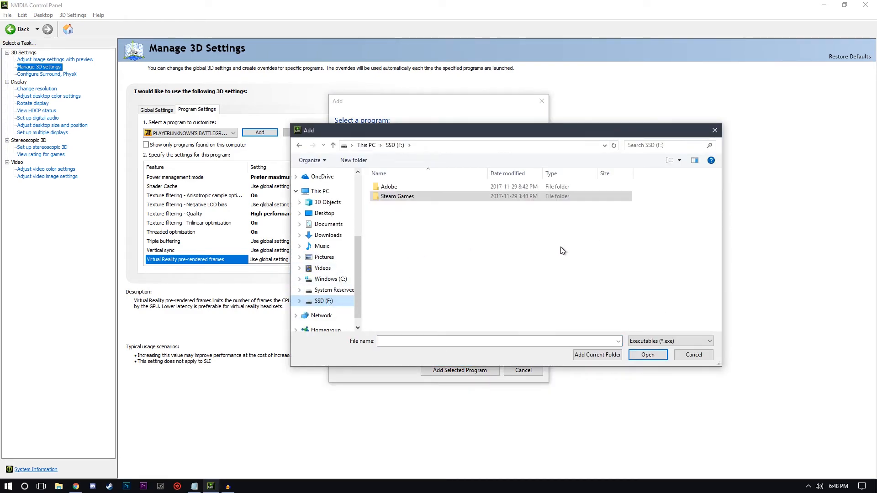
double_click(418, 196)
double_click(392, 187)
double_click(404, 185)
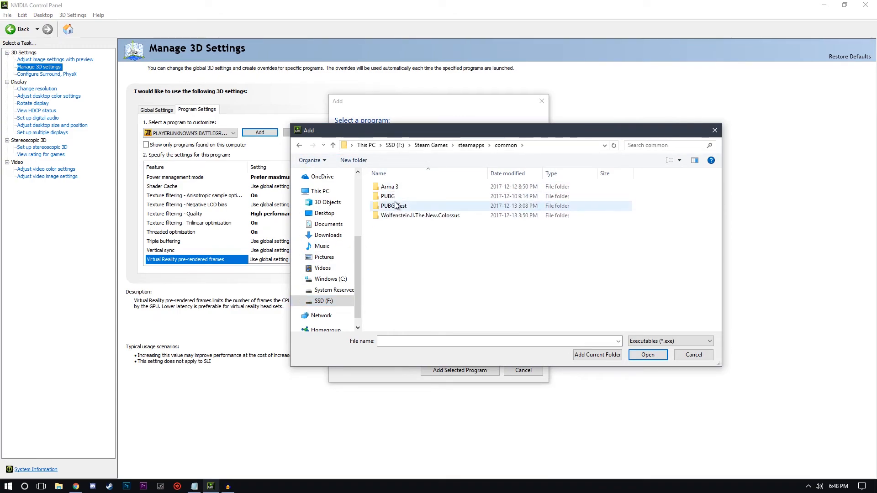
double_click(395, 205)
double_click(400, 197)
double_click(411, 188)
double_click(410, 199)
left_click(406, 197)
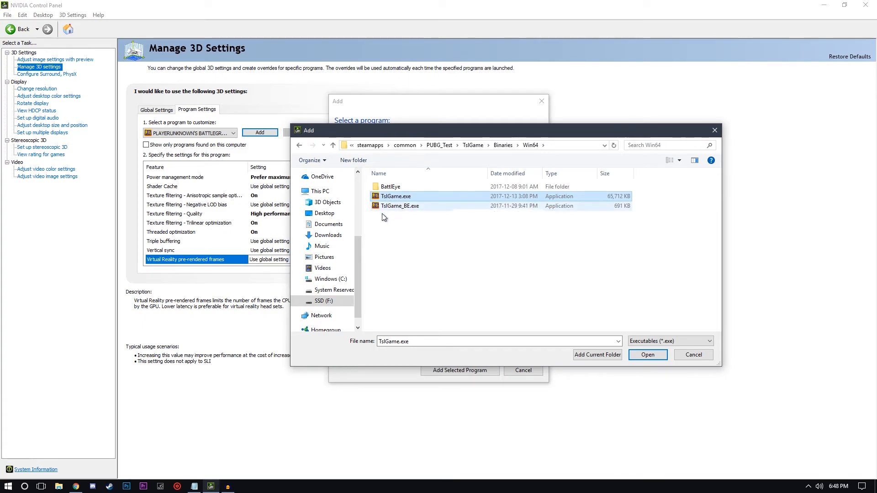
left_click(641, 355)
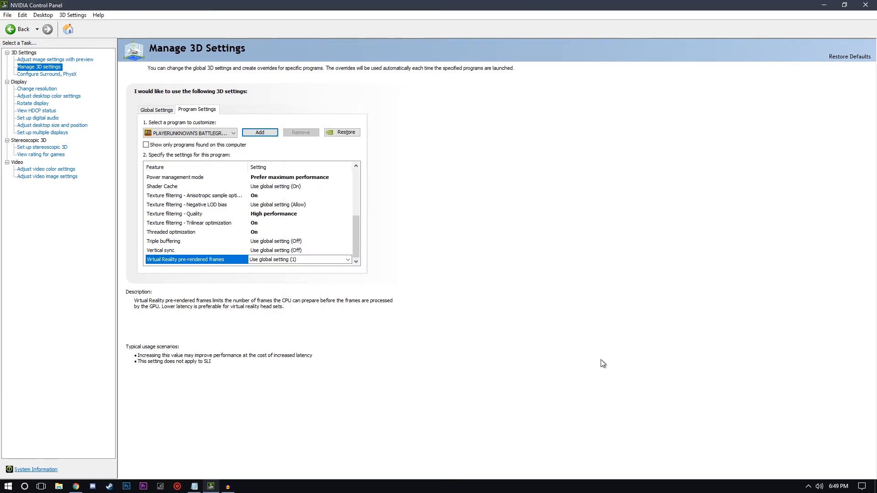
For PLAYERUNKNOWN'S BATTLEGROUNDS, set CUDA - GPUs to All and Maximum pre-rendered frames to 1.
scroll(357, 217, "up", 4)
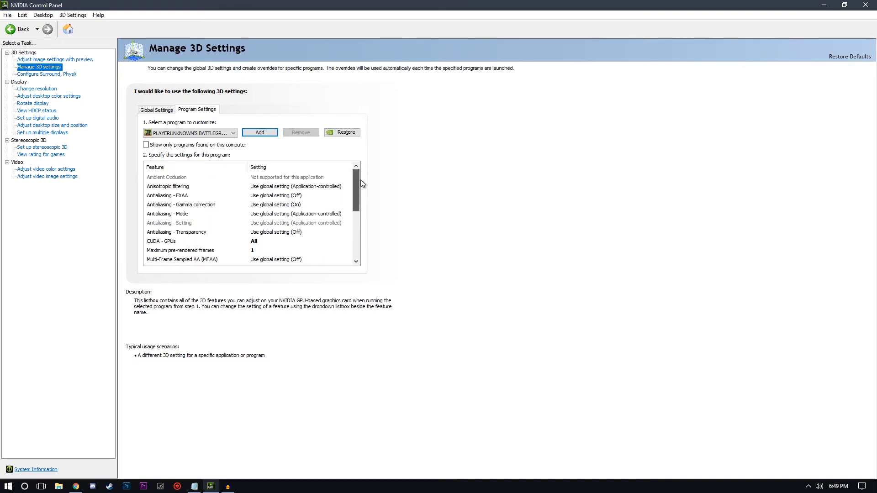
scroll(358, 194, "down", 4)
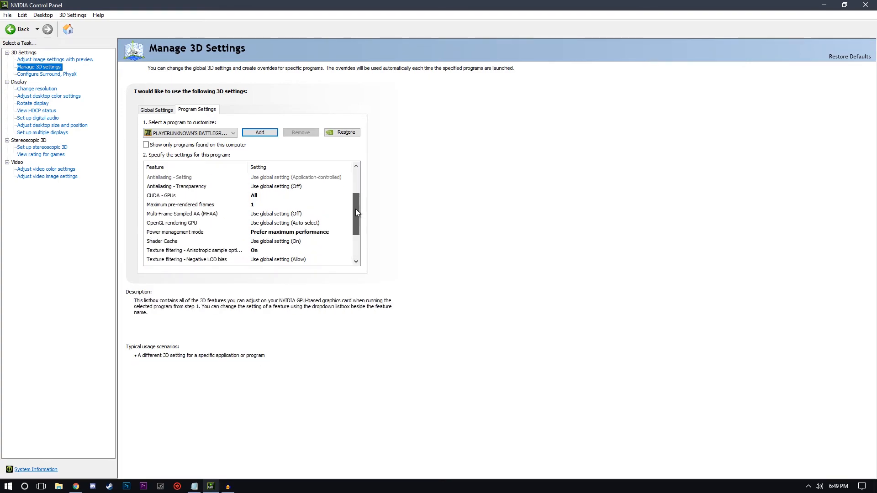
scroll(348, 232, "up", 2)
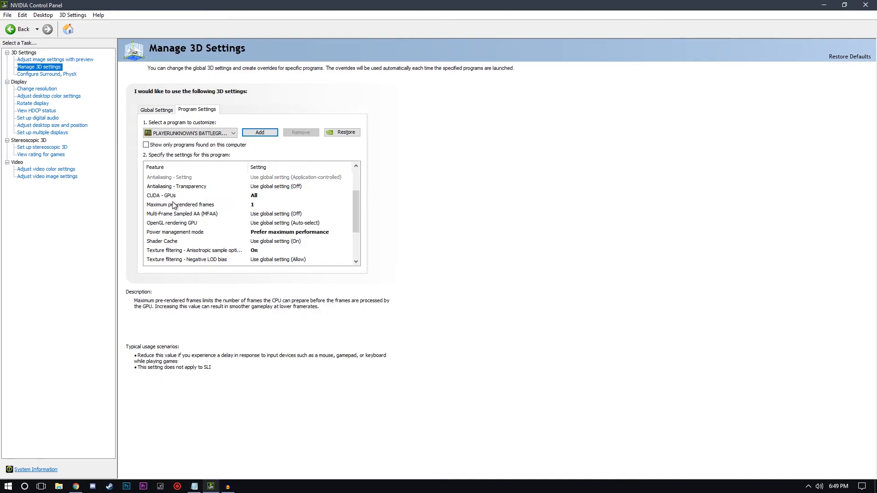
left_click(255, 197)
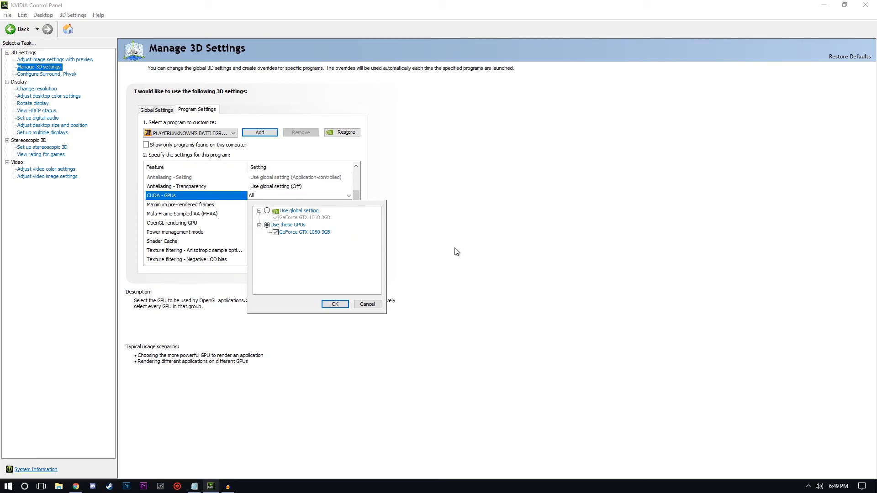
left_click(283, 424)
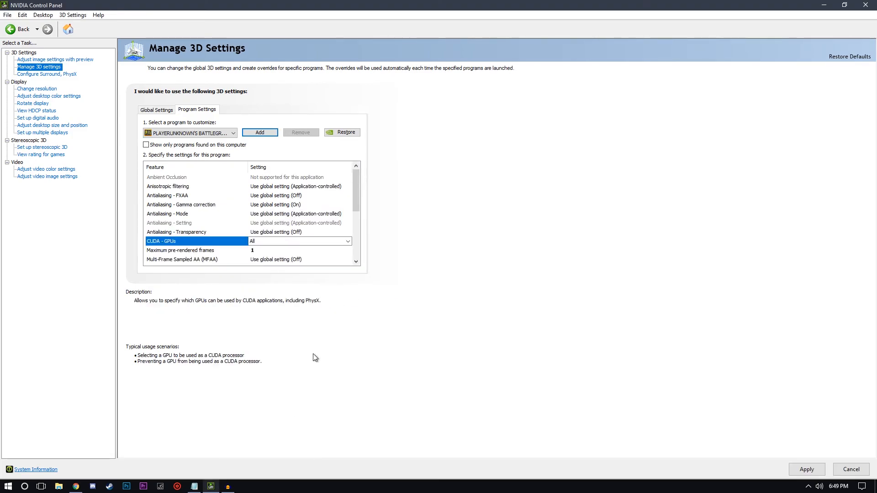
left_click(260, 251)
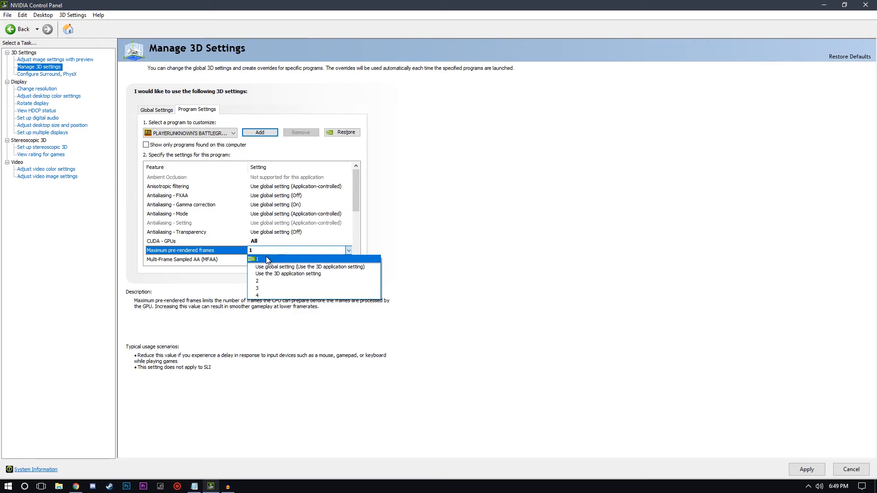
left_click(264, 260)
Set the game's Power management mode to Prefer maximum performance and its Anisotropic sample optimization to On.
scroll(349, 218, "down", 2)
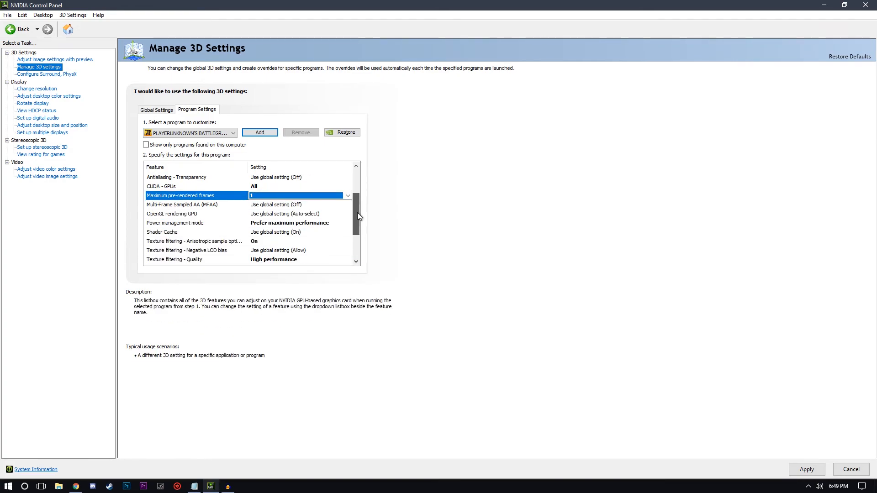
left_click(279, 226)
left_click(286, 256)
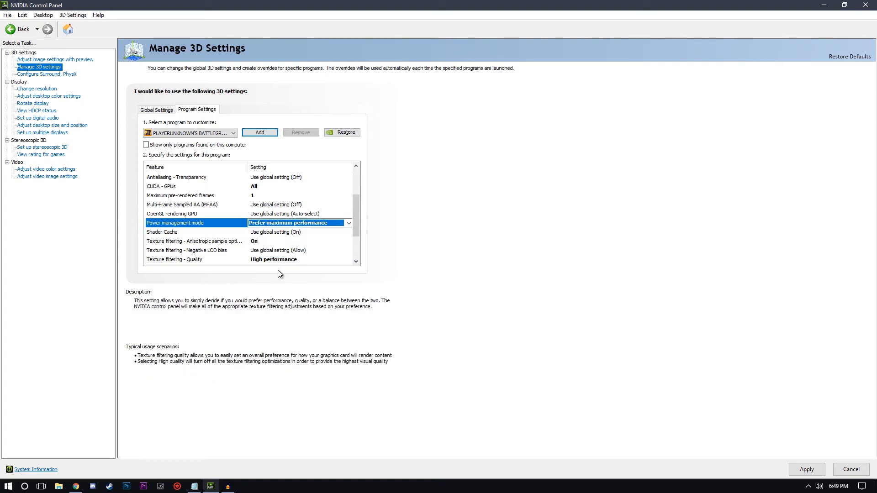
left_click(254, 246)
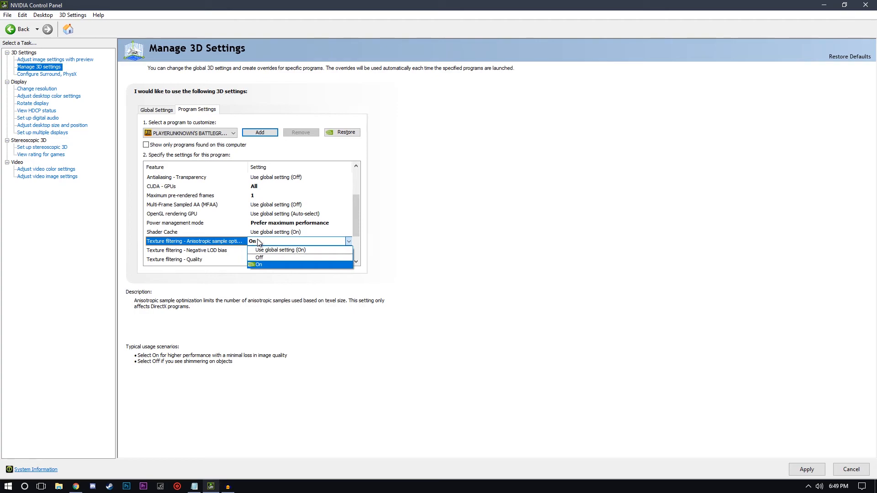
left_click(261, 240)
Set Texture filtering - Quality to High performance and apply the game's 3D settings.
left_click_drag(356, 202, 356, 218)
left_click(280, 233)
left_click(266, 236)
left_click(270, 233)
left_click(273, 269)
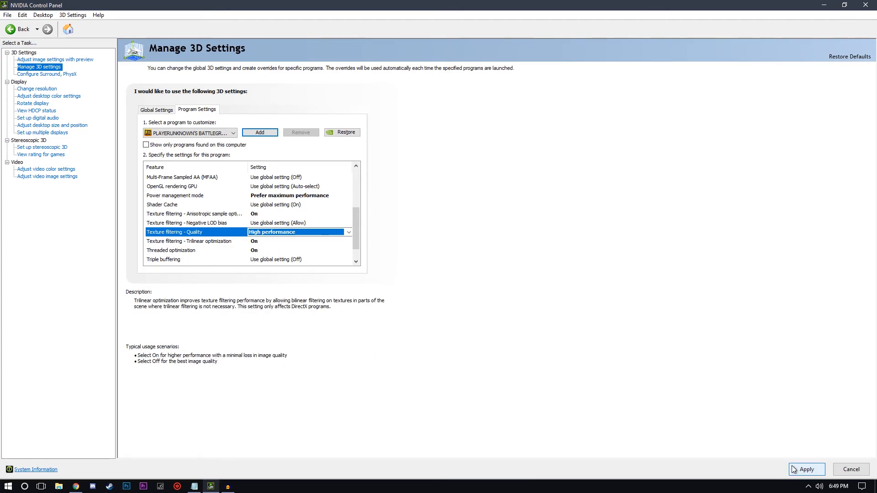
left_click(794, 468)
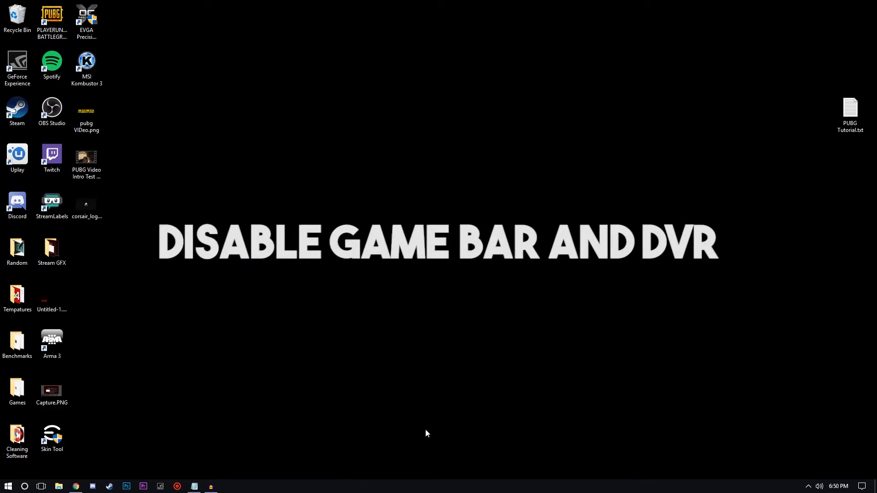
Open the Gaming category of Windows Settings and check the Game bar recording toggle and its options.
left_click(8, 486)
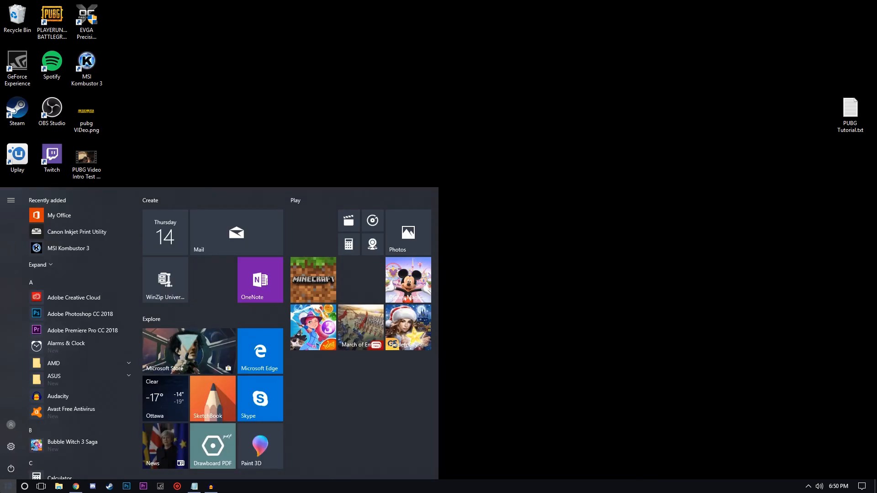
left_click(11, 447)
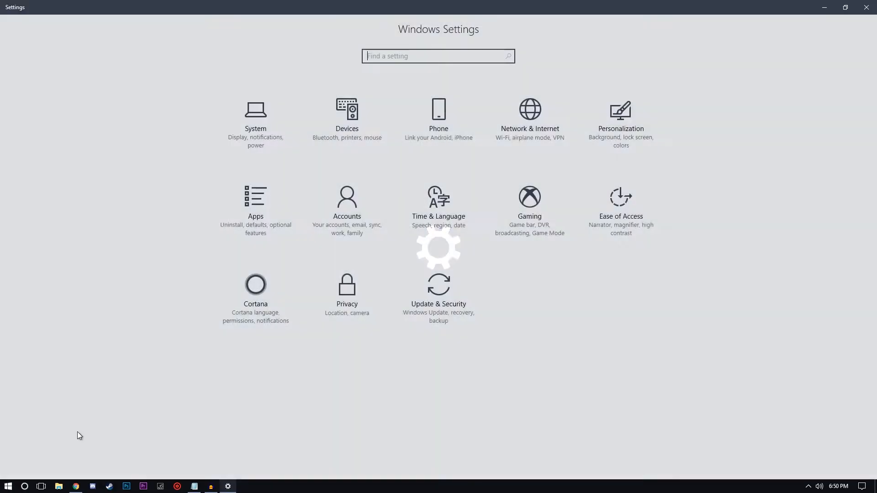
left_click(533, 206)
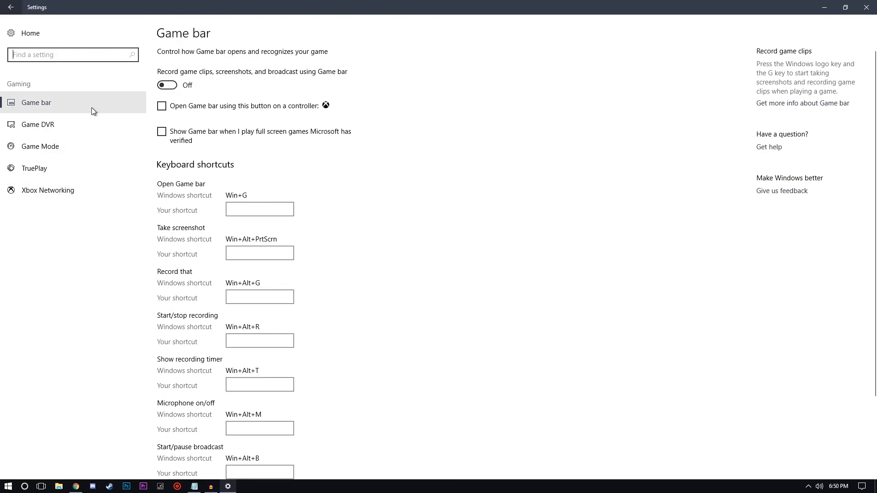
scroll(202, 208, "down", 2)
scroll(202, 207, "up", 2)
scroll(177, 268, "down", 2)
scroll(189, 336, "up", 2)
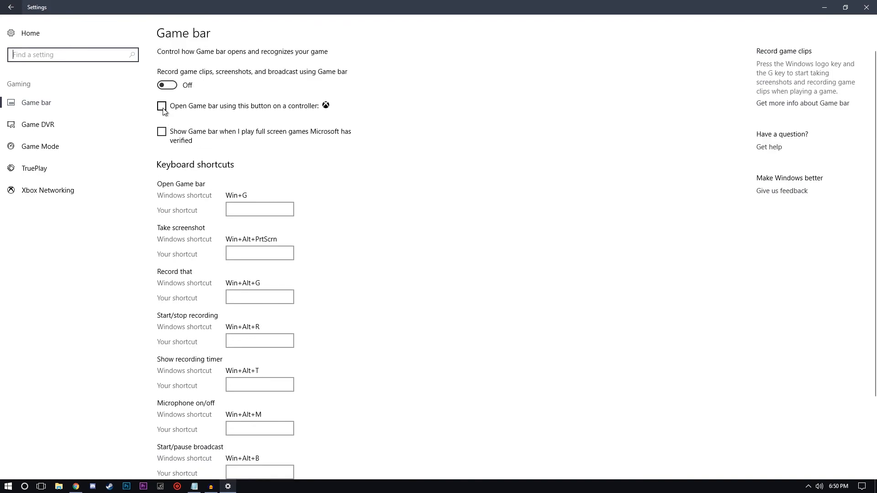
Check the Game DVR background and audio recording options and look at the Game Mode page.
left_click(43, 125)
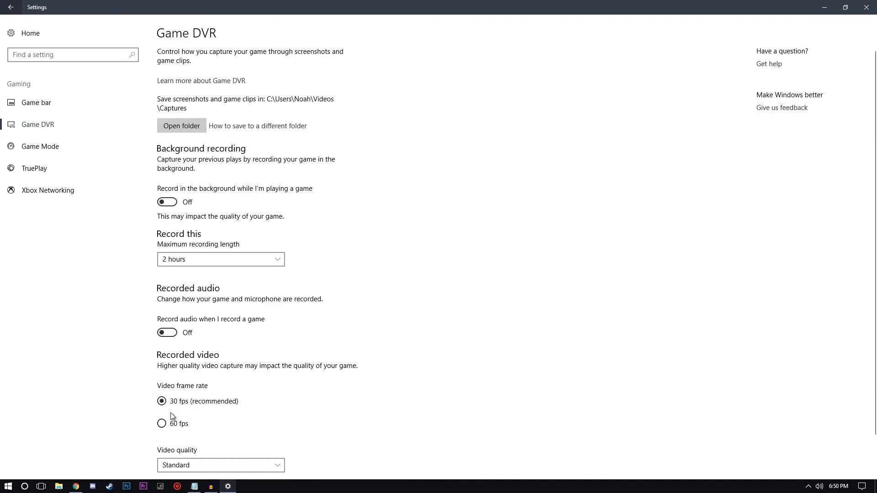
scroll(219, 391, "down", 2)
left_click(46, 146)
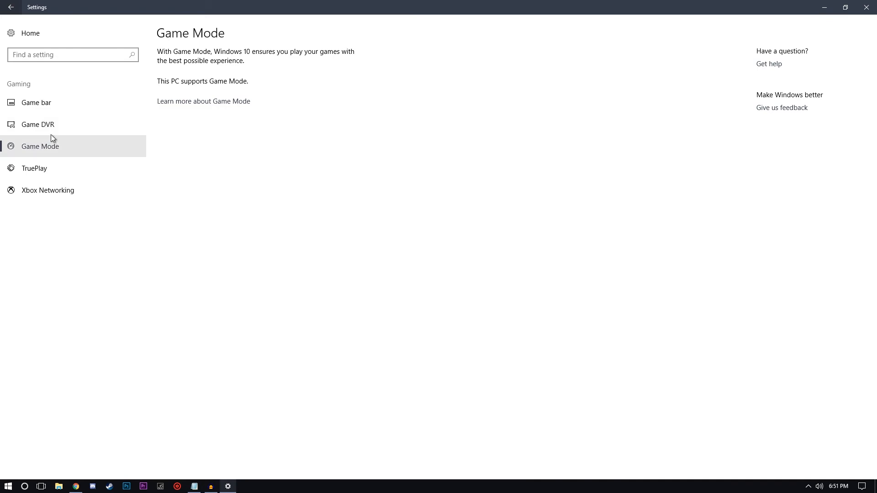
left_click(91, 122)
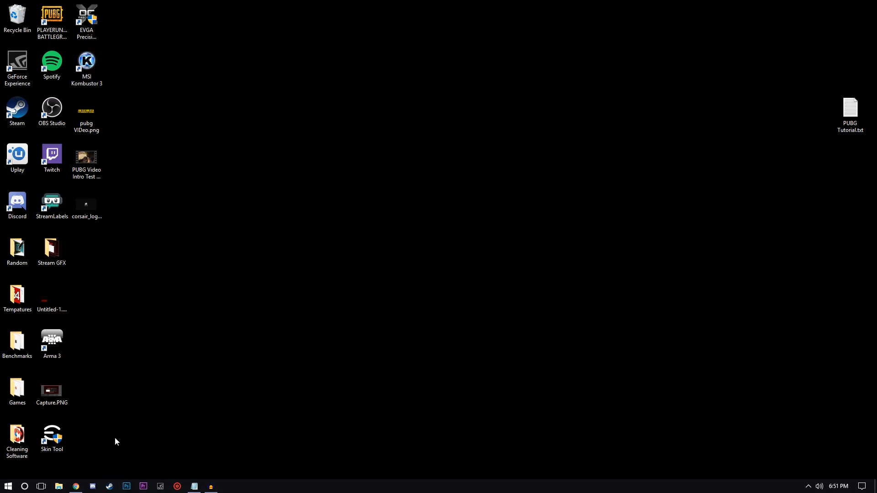
Switch to Chrome and look at the AMD driver download page and the GeForce Experience download page.
left_click(75, 486)
left_click(130, 6)
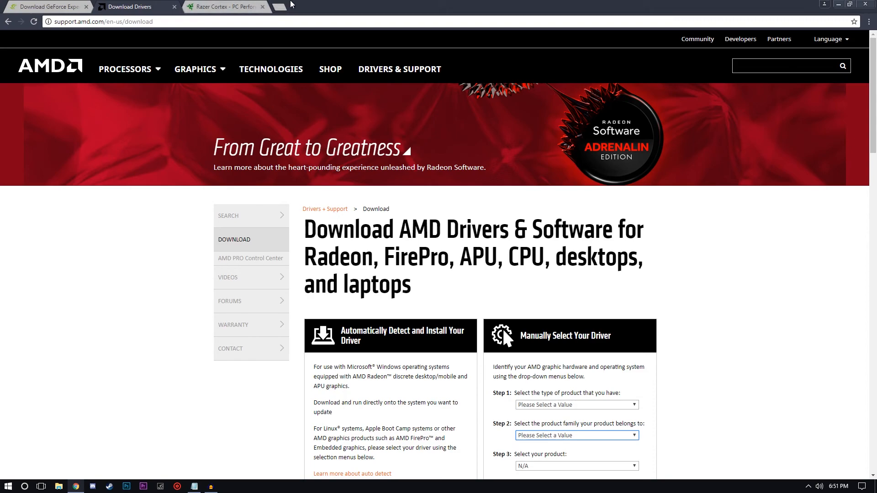
left_click(71, 4)
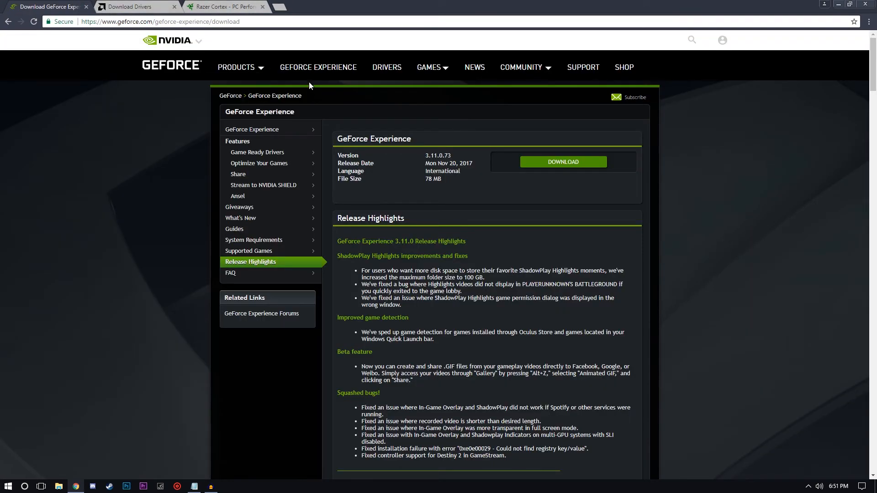
left_click_drag(281, 21, 27, 39)
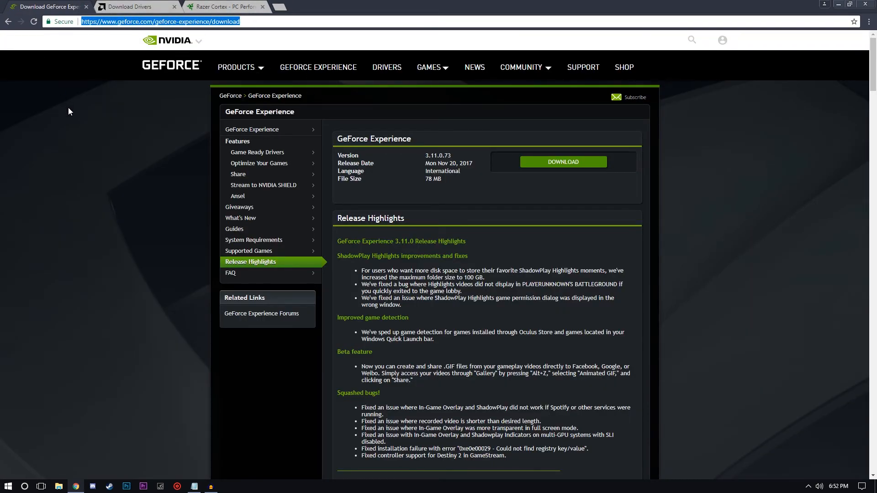
left_click(111, 261)
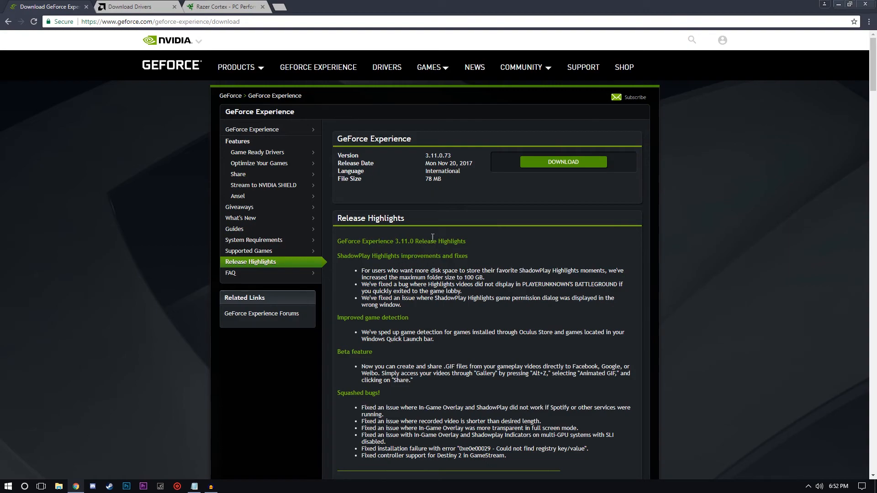
left_click_drag(469, 241, 343, 239)
left_click(527, 231)
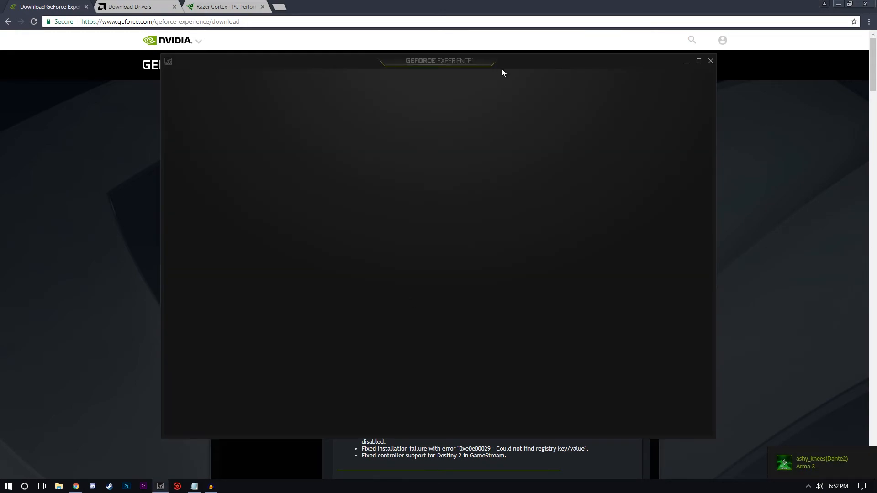
In GeForce Experience, check the available Game Ready driver and the general settings, ending on the games overview.
mouse_move(518, 64)
left_mouse_down()
mouse_move(491, 53)
mouse_move(530, 61)
left_mouse_up()
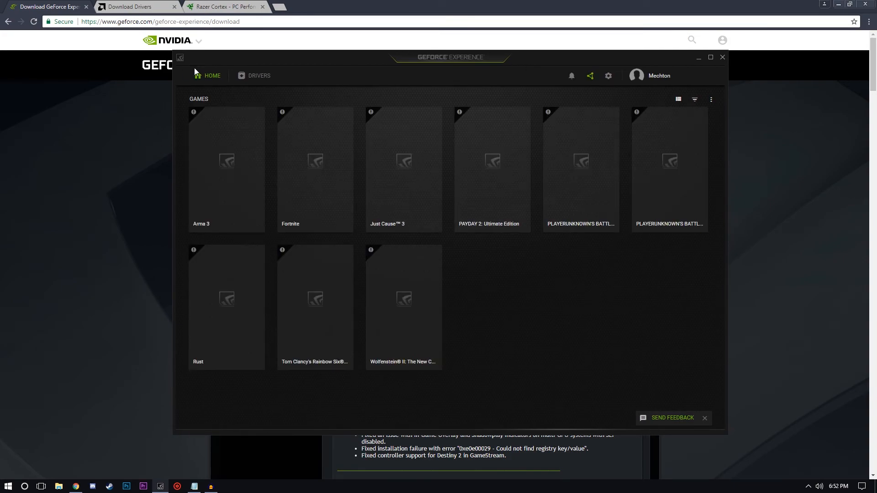
left_click(262, 78)
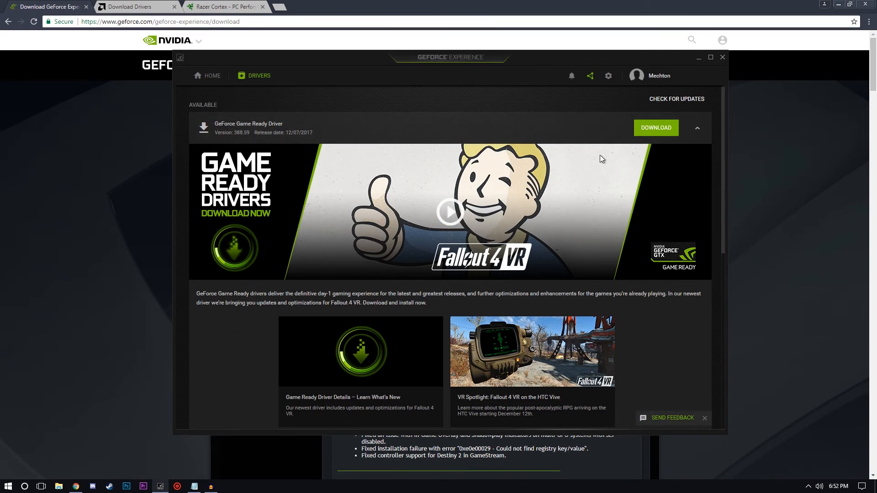
left_click(608, 76)
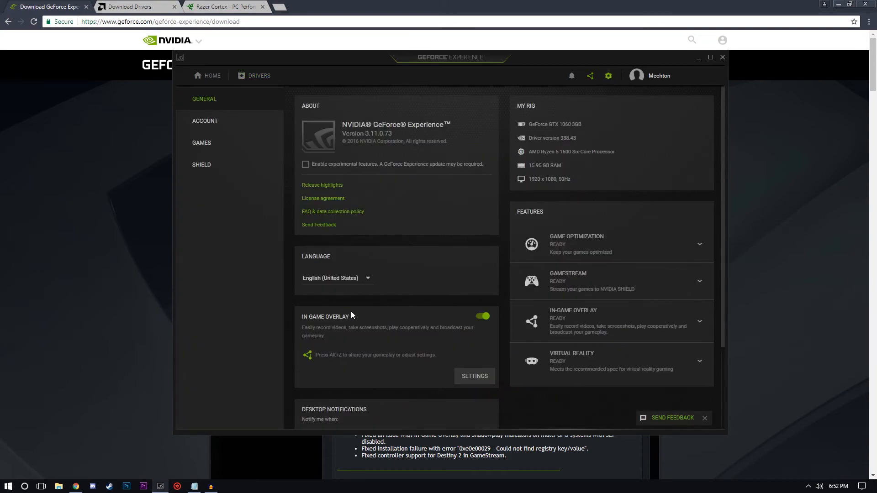
scroll(350, 314, "down", 2)
scroll(459, 280, "up", 3)
left_click(208, 76)
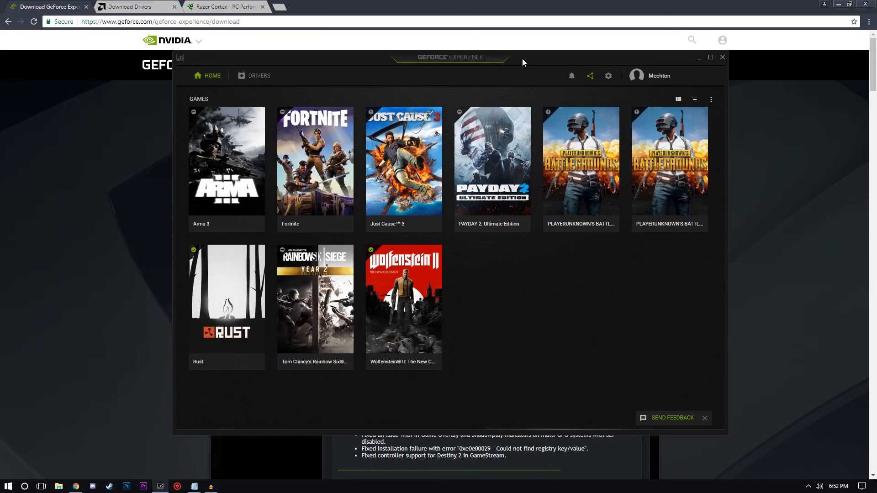
Switch back to the AMD driver download page in Chrome and set the manual driver selection's product type to Desktop Graphics.
left_click_drag(524, 58, 489, 55)
left_click(664, 55)
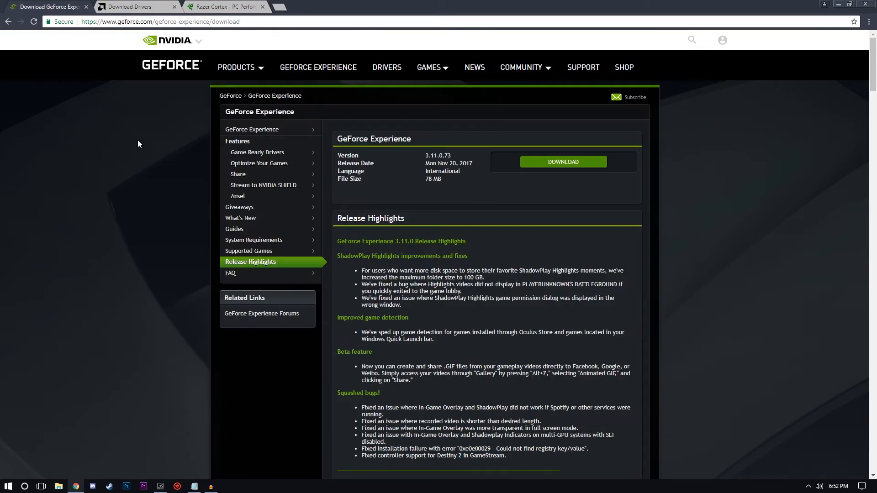
left_click(131, 6)
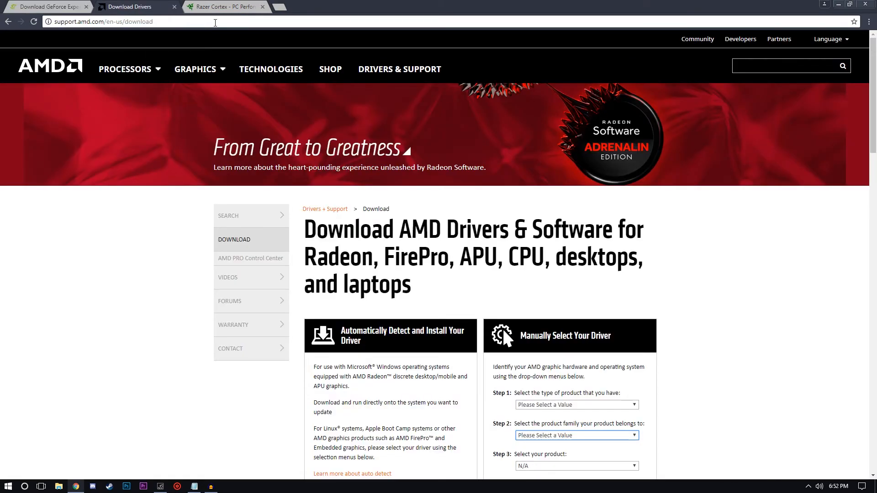
left_click(214, 22)
left_click(81, 266)
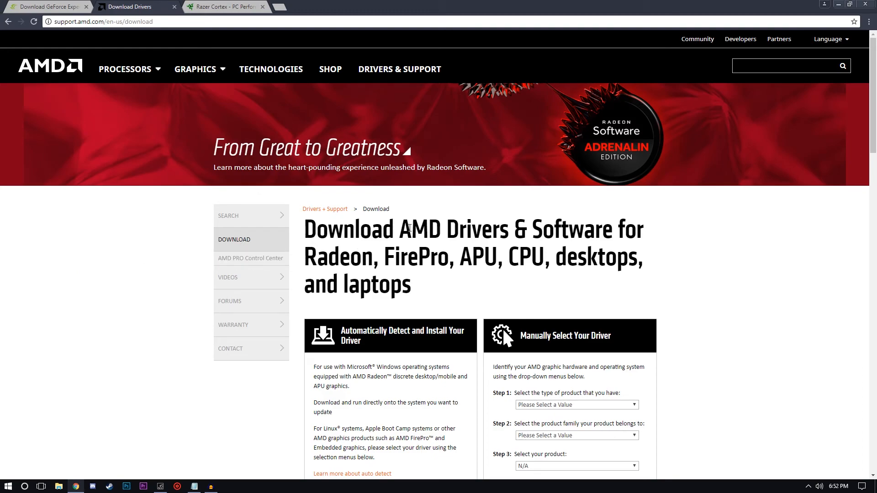
scroll(466, 258, "down", 4)
left_click(589, 223)
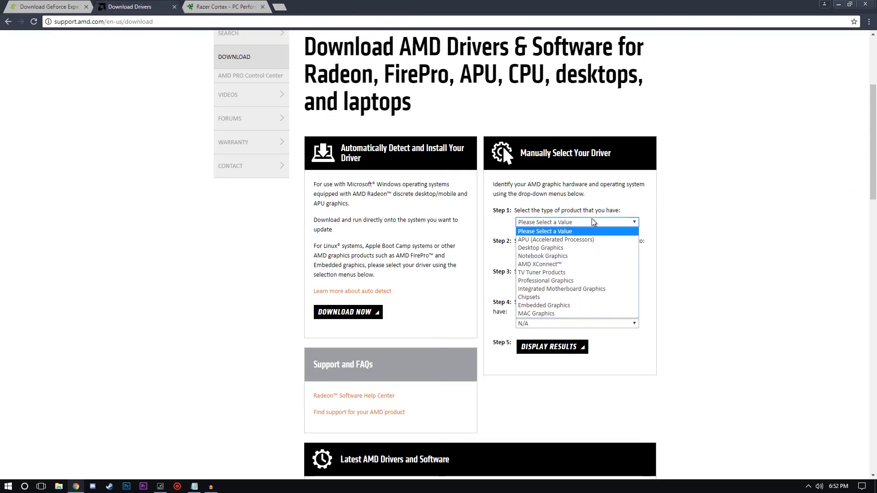
left_click(571, 247)
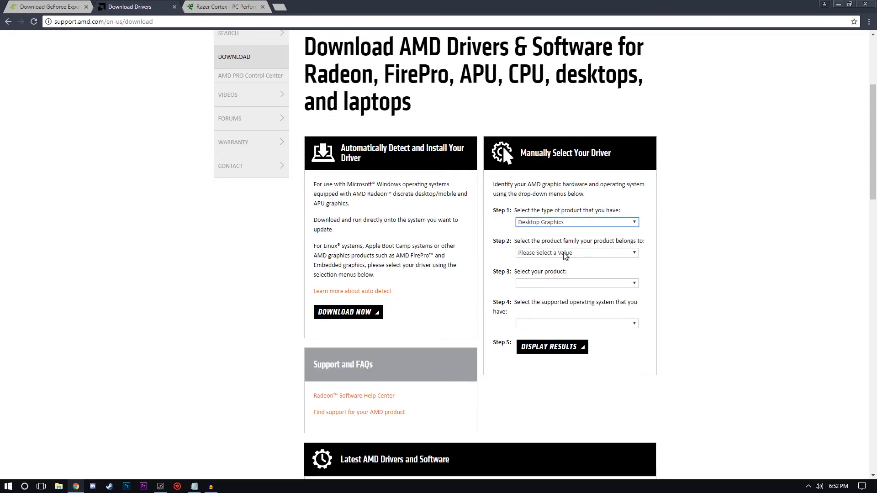
left_click(561, 225)
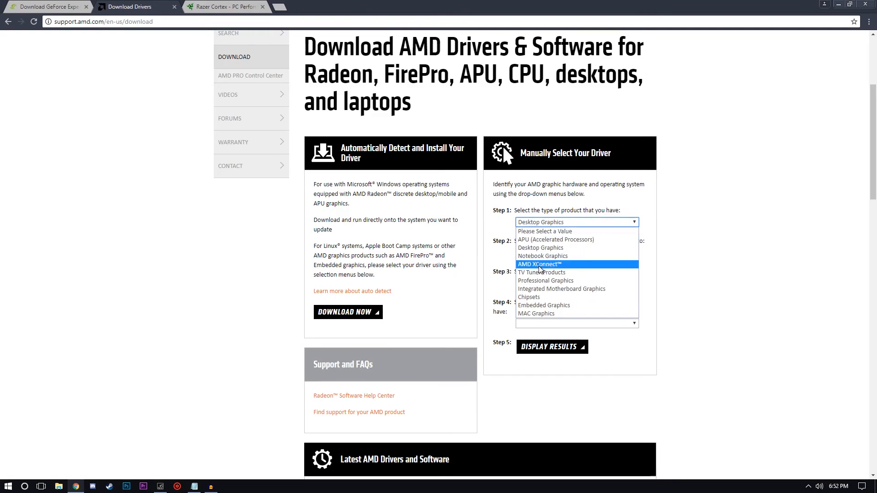
left_click(539, 223)
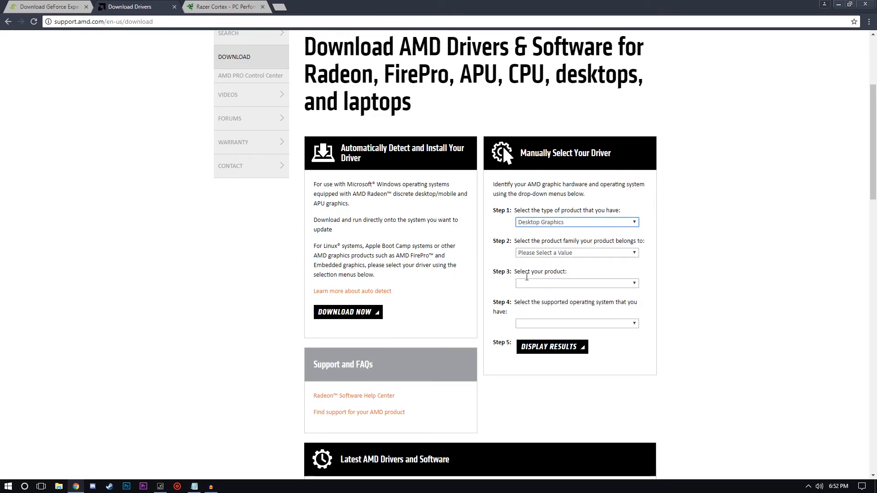
Choose the Radeon R9 Series family, the Radeon R9 290X product and Windows 10 - 64 Bit as the operating system.
left_click(544, 255)
left_click(544, 261)
left_click(551, 254)
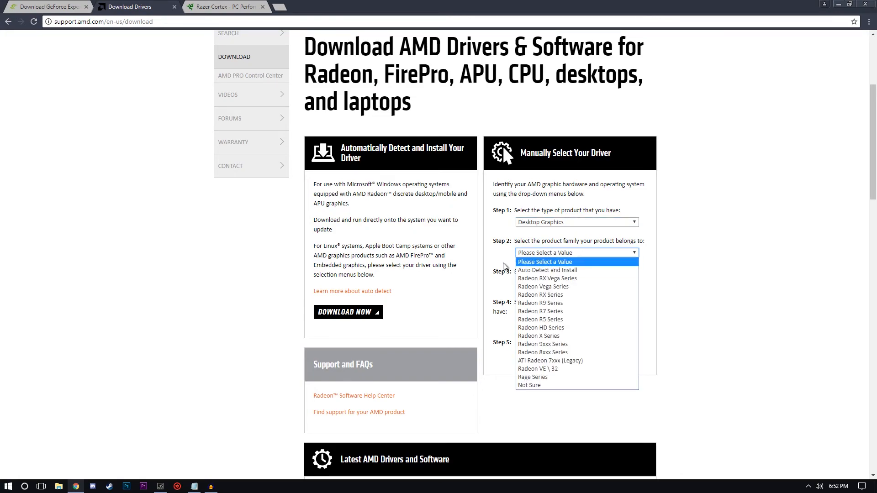
left_click(551, 303)
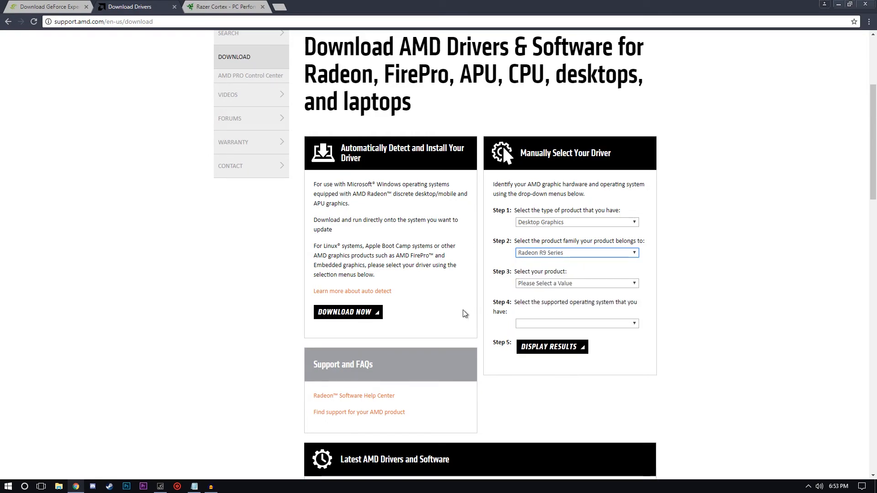
left_click(544, 283)
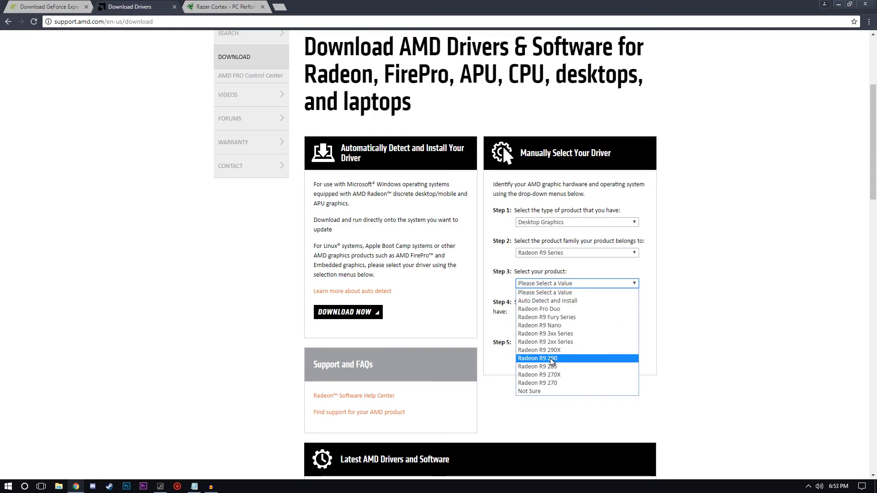
left_click(563, 351)
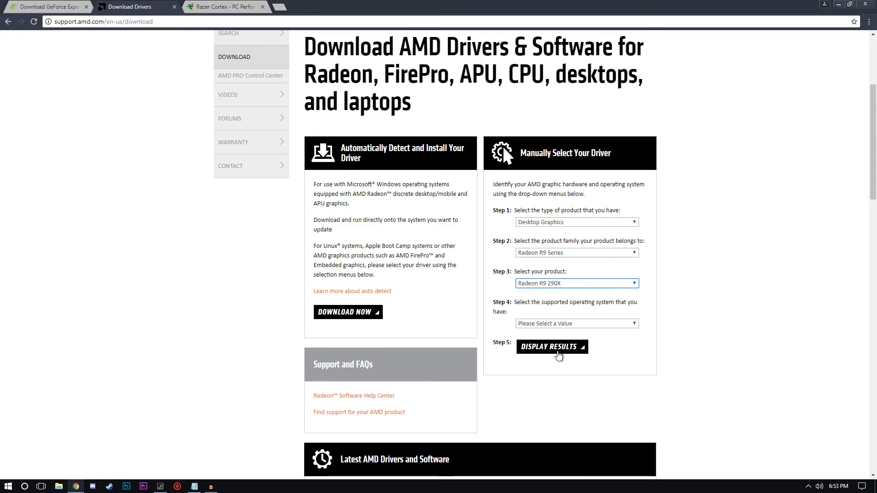
left_click(526, 322)
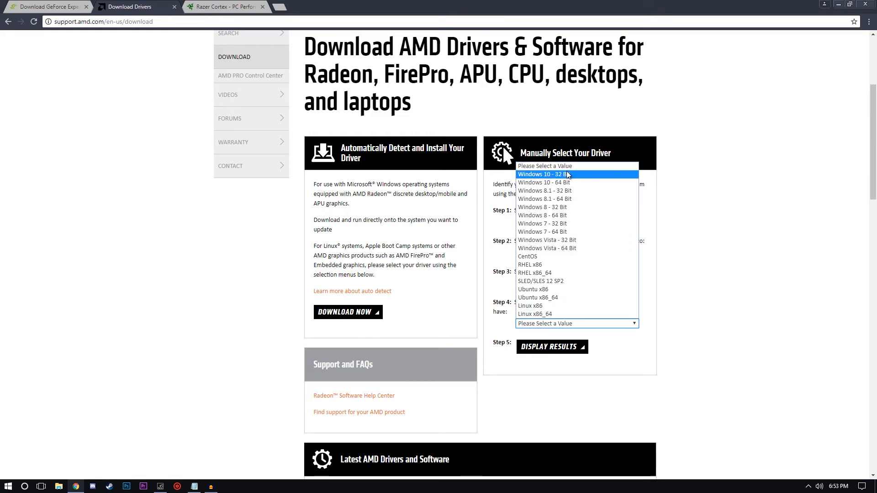
left_click(548, 183)
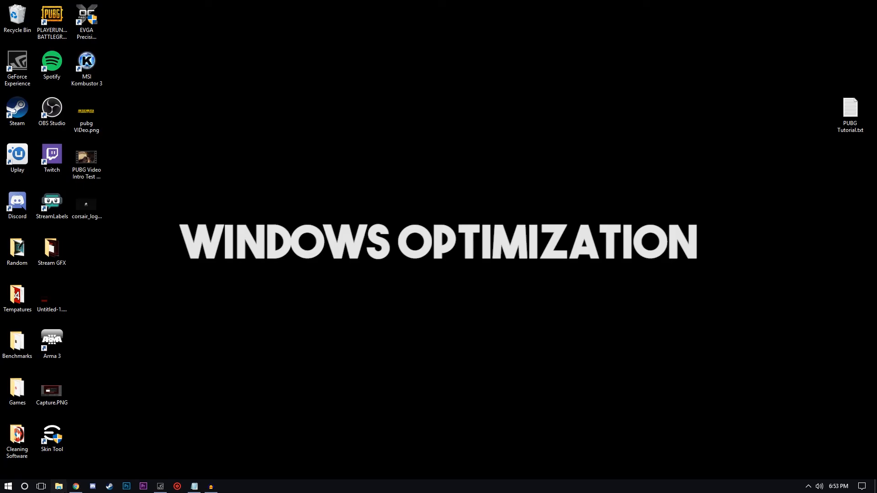
Switch to File Explorer, view the properties of This PC and open the Performance Options from the advanced system settings.
left_click(58, 486)
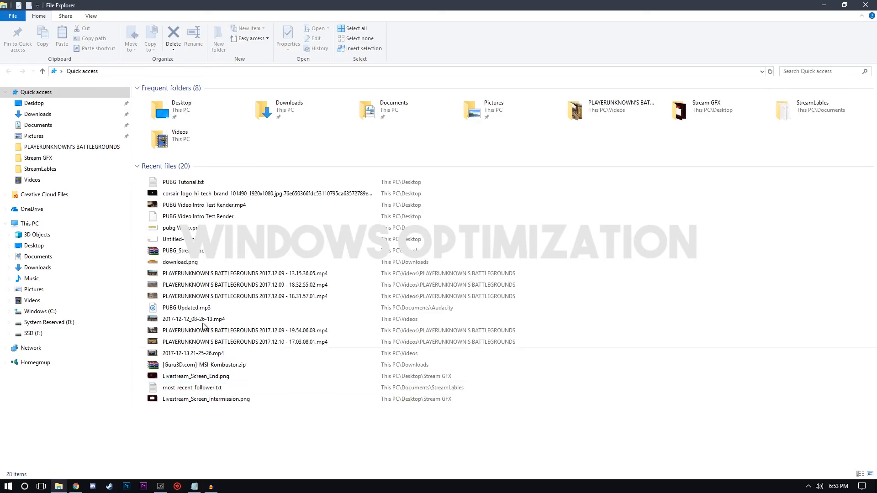
right_click(50, 223)
left_click(109, 343)
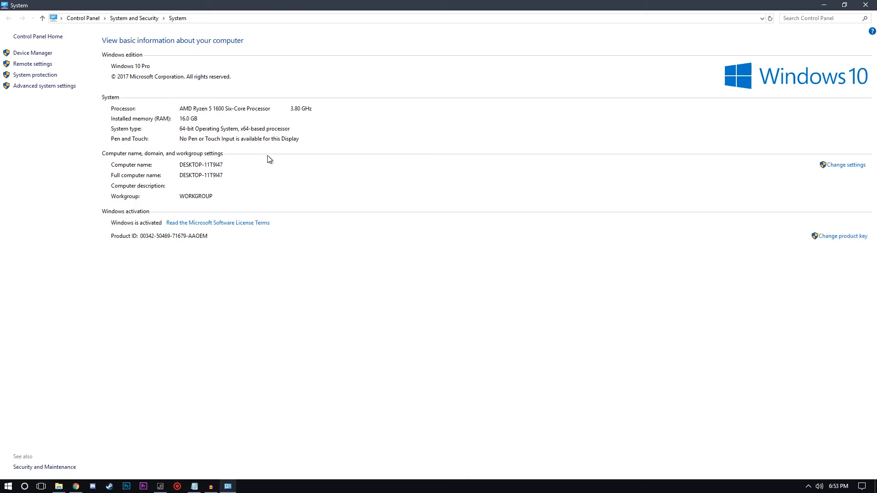
left_click(42, 87)
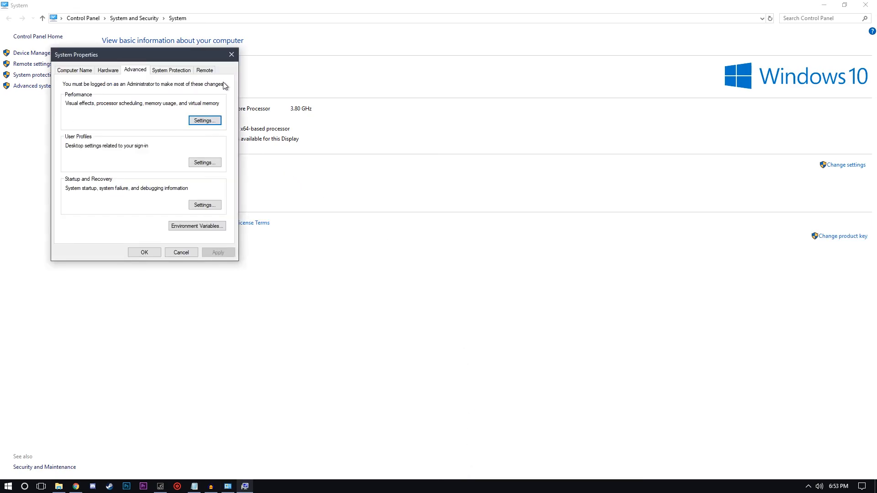
left_click_drag(172, 62, 289, 67)
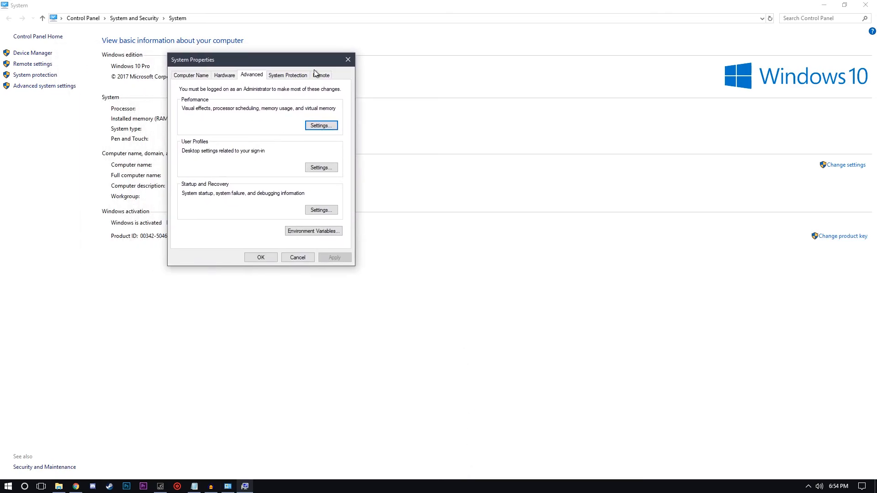
left_click(321, 126)
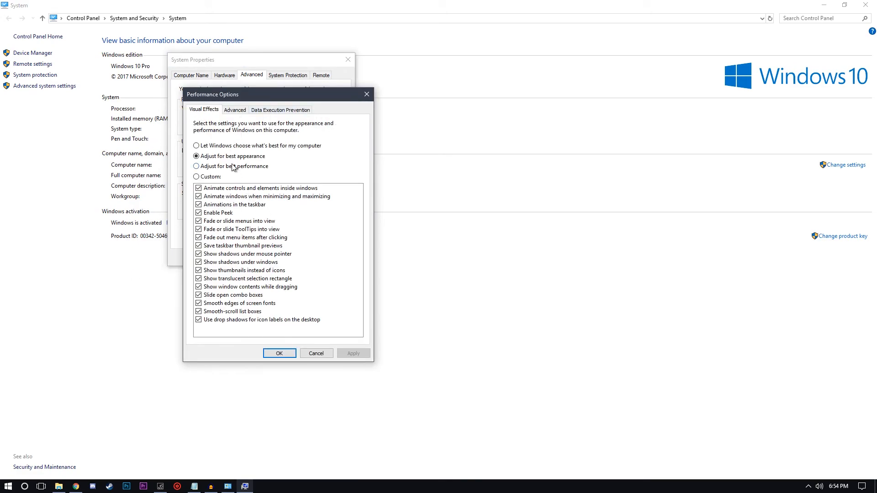
Set the Windows visual effects to Adjust for best performance, apply the change and close both dialogs.
left_click(225, 167)
left_click(353, 354)
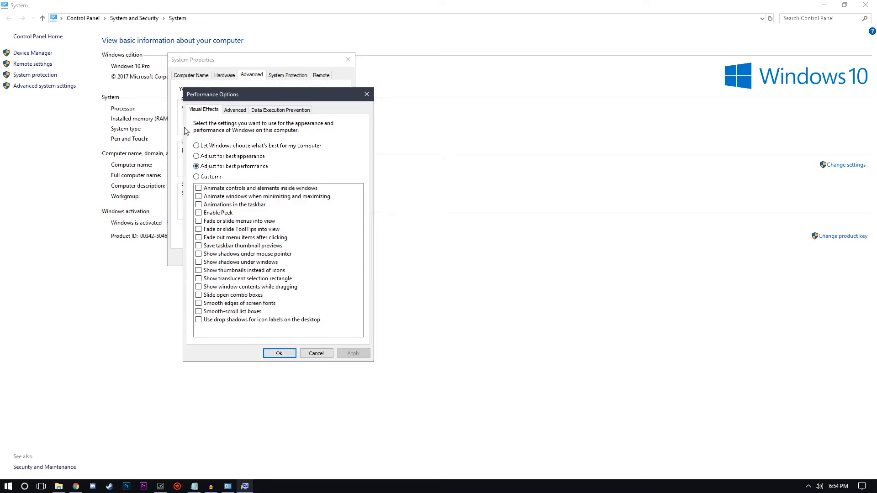
left_click(270, 354)
left_click(267, 258)
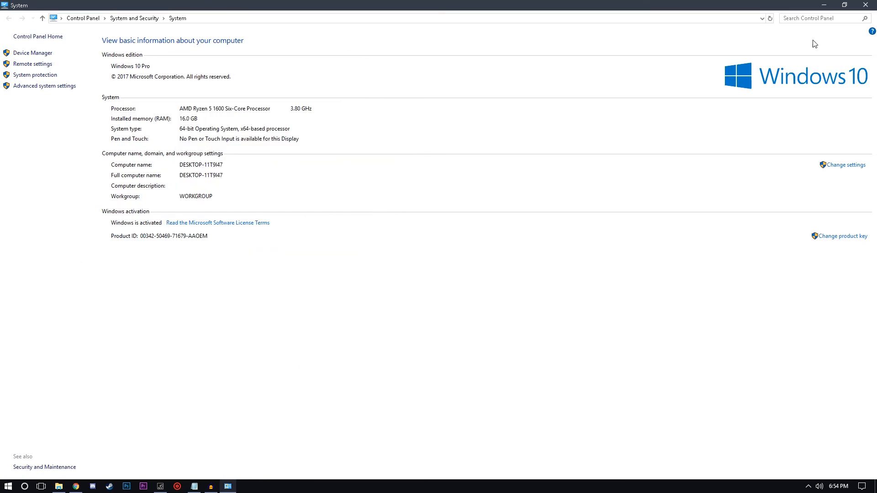
Reopen Performance Options and enable animations for the taskbar, for minimizing and maximizing windows, and for controls and elements inside windows.
left_click(844, 5)
left_click(620, 71)
left_click(64, 86)
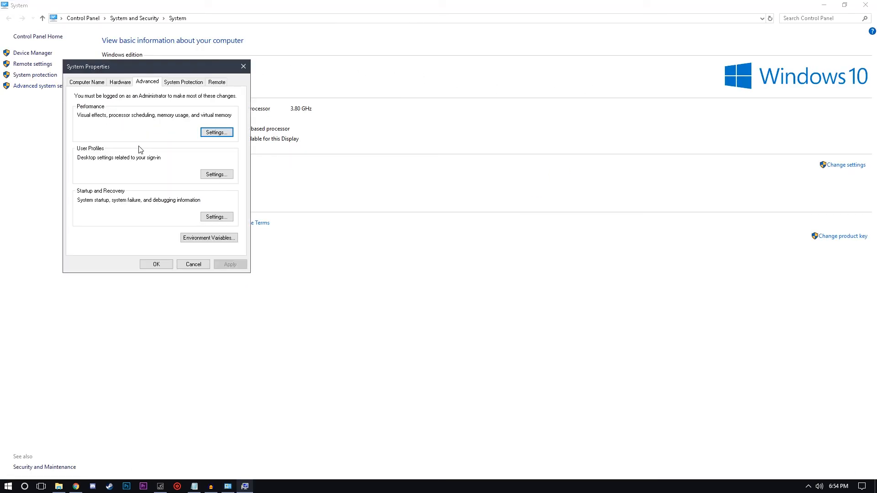
left_click(217, 132)
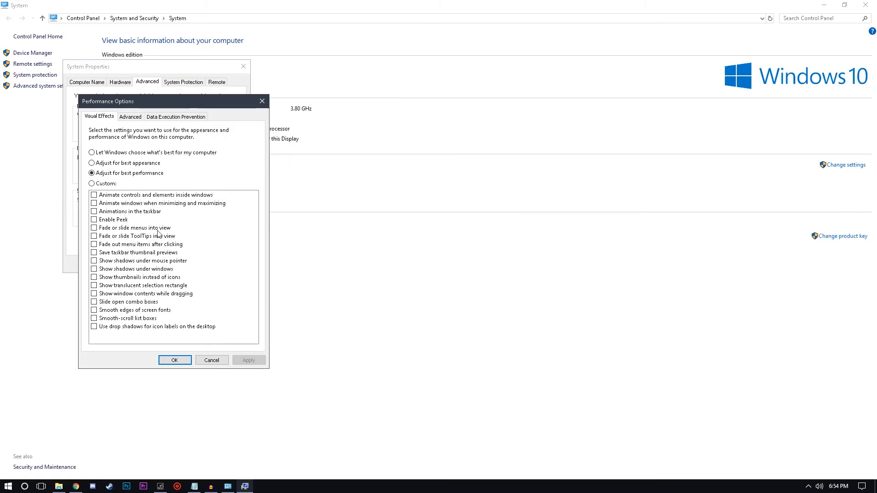
left_click(114, 212)
left_click(118, 204)
left_click(117, 196)
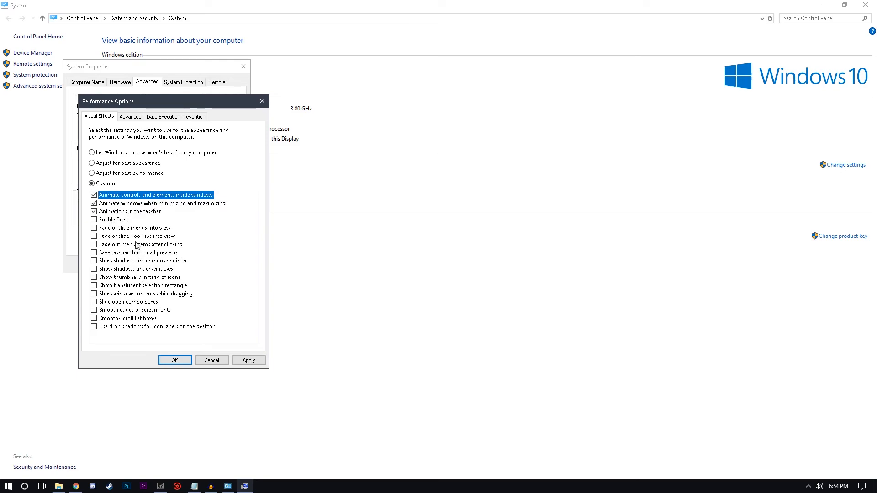
Set the Windows visual effects to Adjust for best appearance, apply the change and close both dialogs.
left_click(116, 164)
left_click(249, 360)
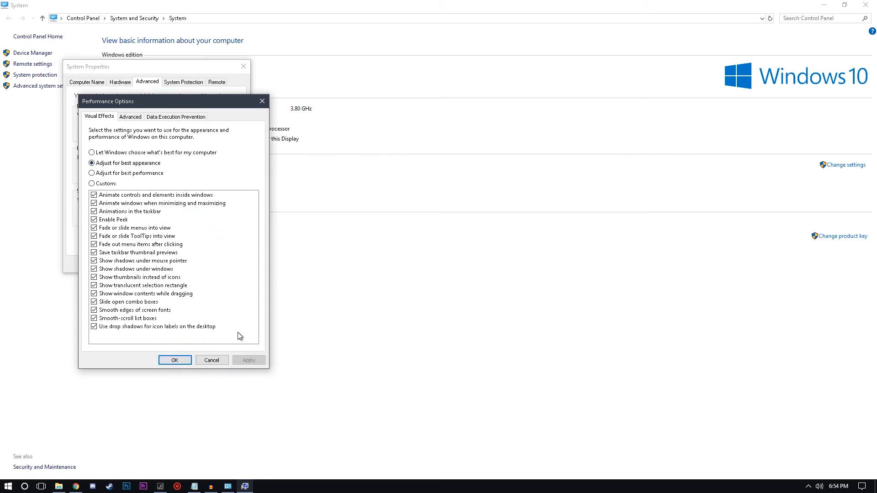
left_click_drag(162, 106, 334, 72)
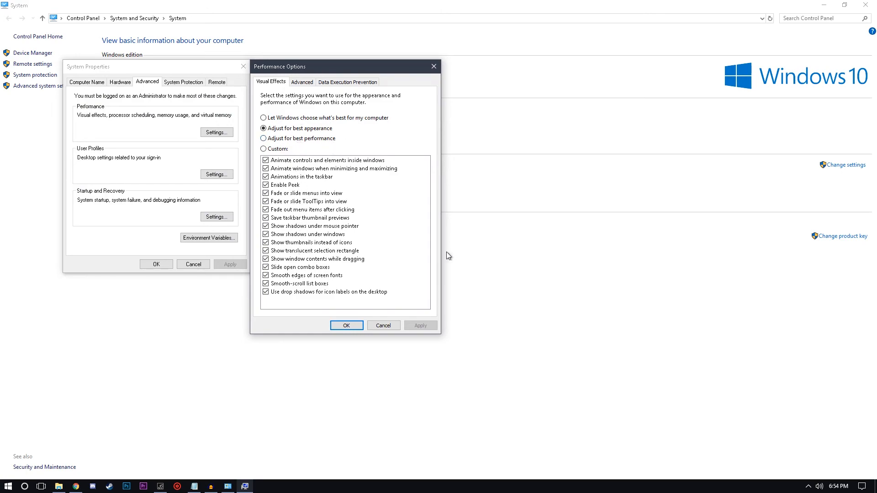
left_click(347, 325)
left_click(155, 265)
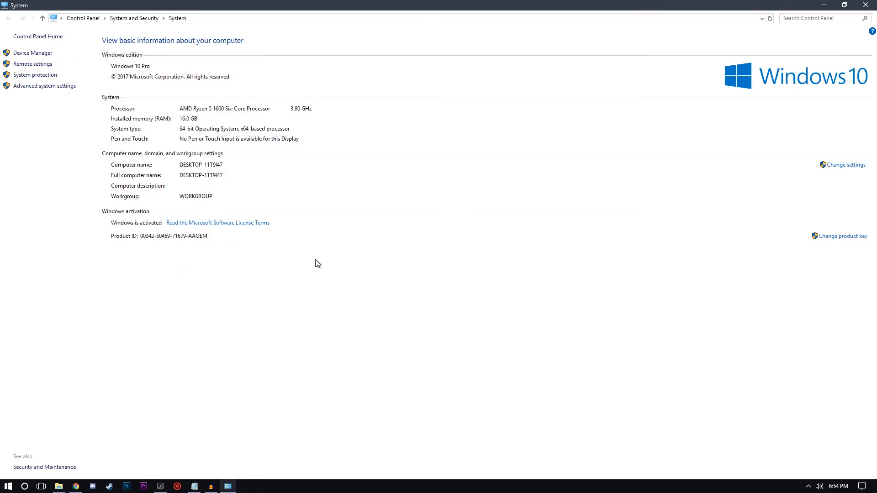
Open This PC in File Explorer and look over the Windows (C:) and SSD (F:) drives.
left_click(58, 487)
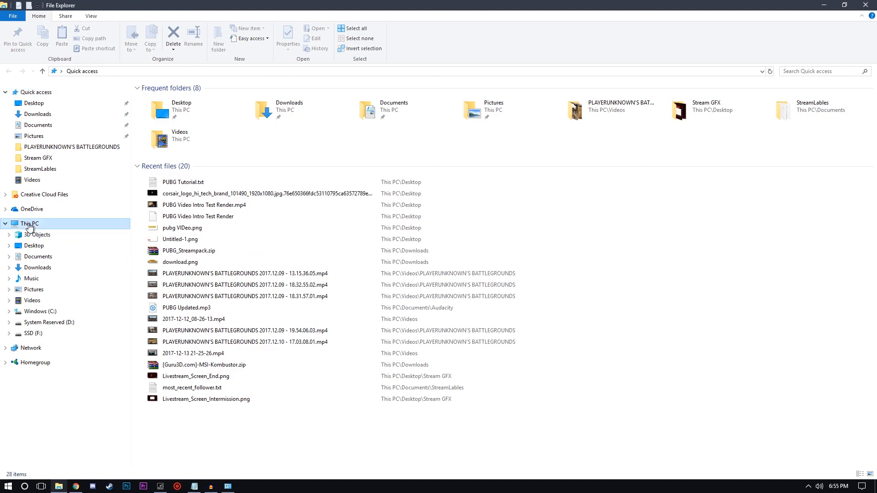
left_click(28, 223)
left_click_drag(434, 304, 425, 234)
left_click(228, 172)
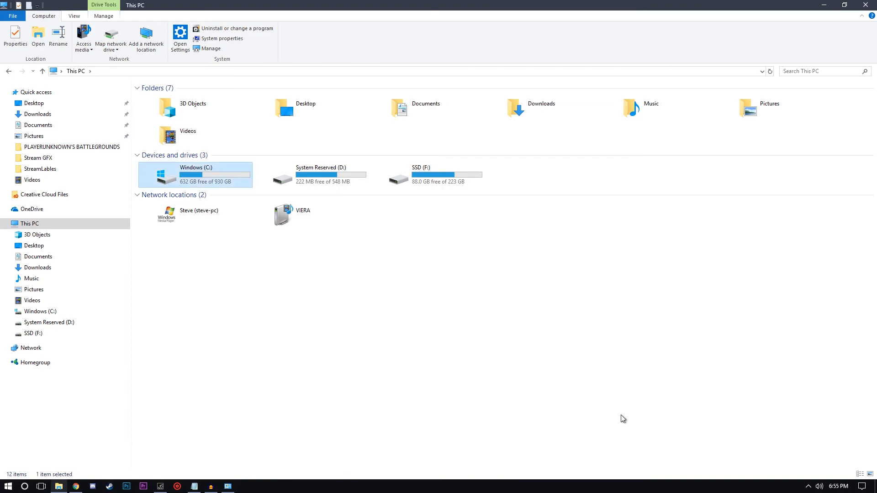
left_click(387, 327)
left_click(418, 186)
left_click(392, 260)
left_click(421, 176)
left_click(371, 261)
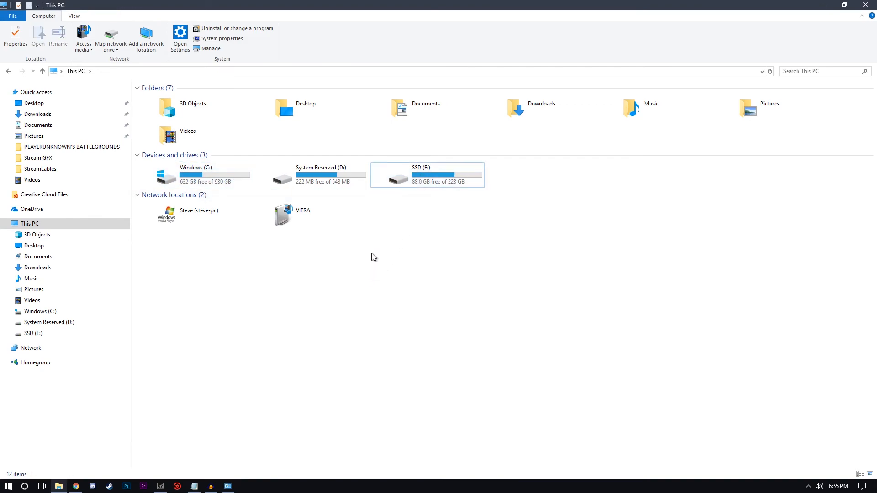
Open the properties of the Windows (C:) drive and start Disk Cleanup for it.
right_click(211, 179)
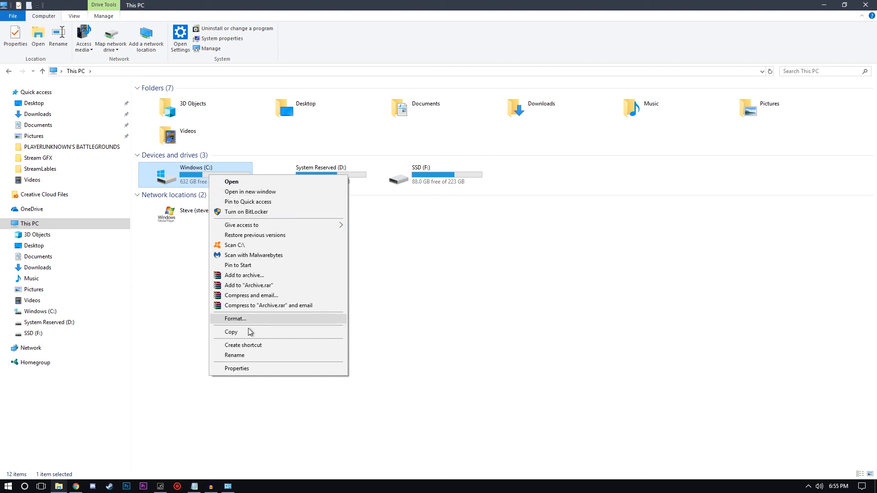
left_click(237, 368)
left_click_drag(307, 179, 343, 116)
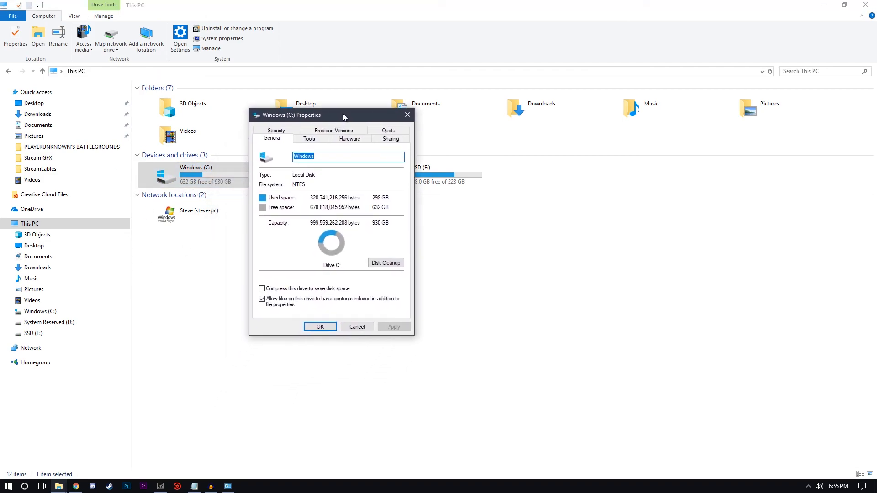
left_click(386, 263)
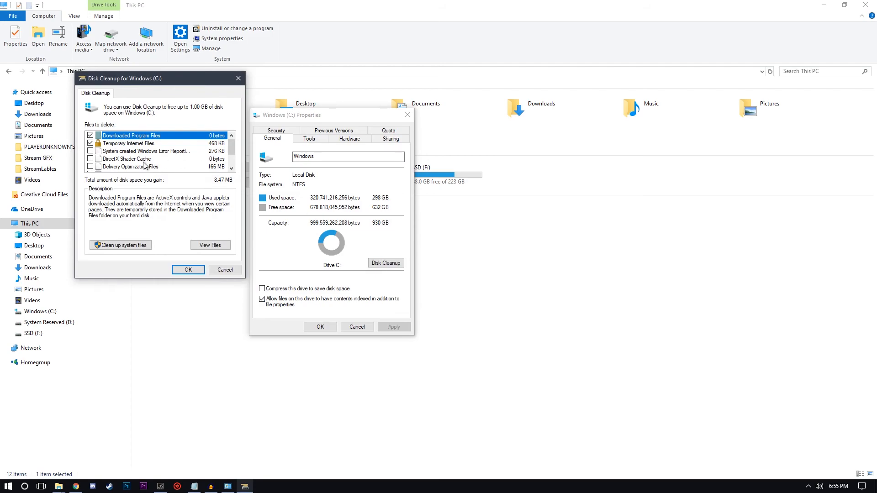
Examine the Disk Cleanup list of file categories that can be deleted from the Windows (C:) drive.
scroll(169, 163, "down", 2)
scroll(170, 164, "up", 2)
scroll(163, 169, "down", 2)
scroll(132, 166, "up", 2)
scroll(132, 165, "down", 2)
scroll(90, 146, "up", 2)
scroll(90, 164, "down", 1)
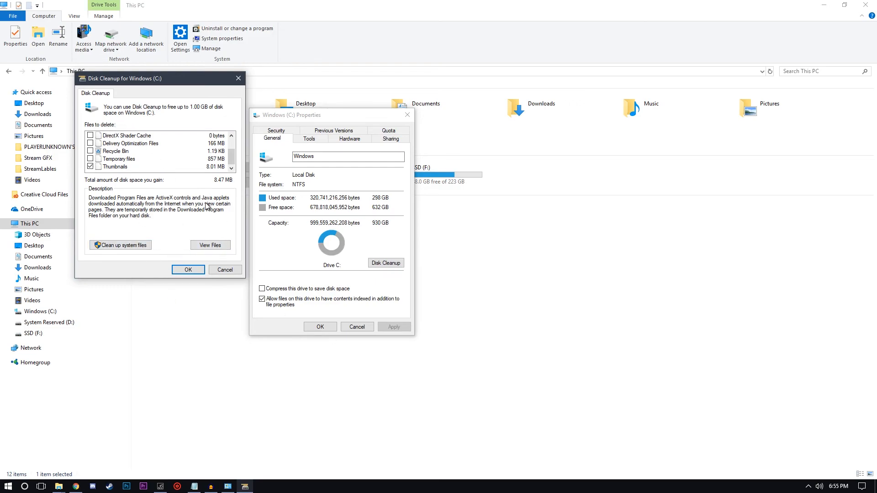
scroll(159, 147, "up", 1)
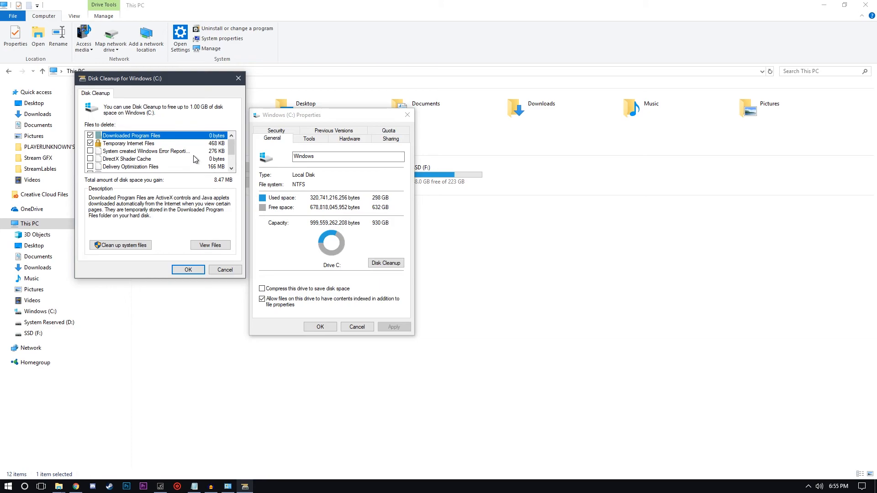
scroll(196, 158, "down", 1)
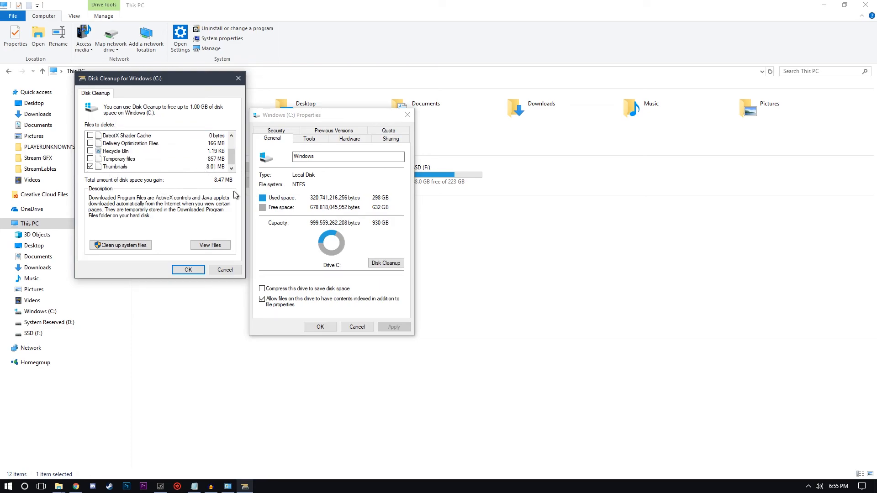
Cancel Disk Cleanup and close the properties of the Windows (C:) drive.
left_click(231, 269)
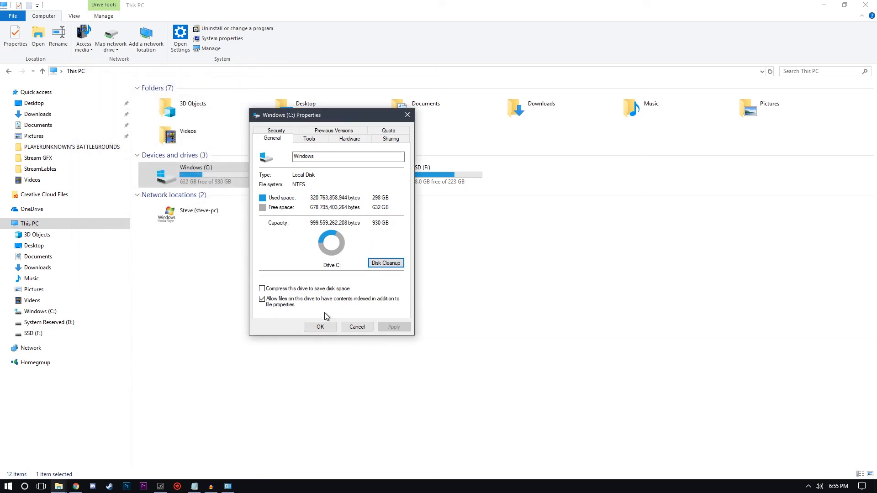
left_click(320, 325)
left_click(329, 326)
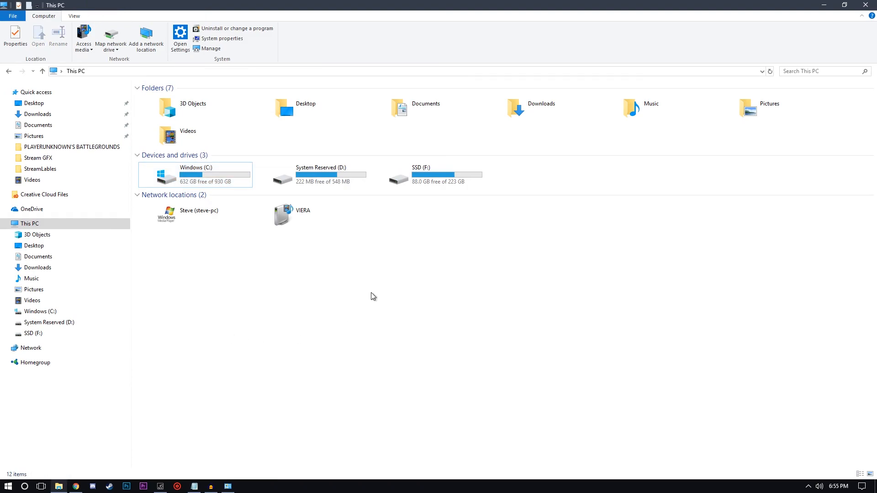
Switch to Chrome, search the web for "CC cleaner" in a new tab and look over the CCleaner download page.
left_click(77, 487)
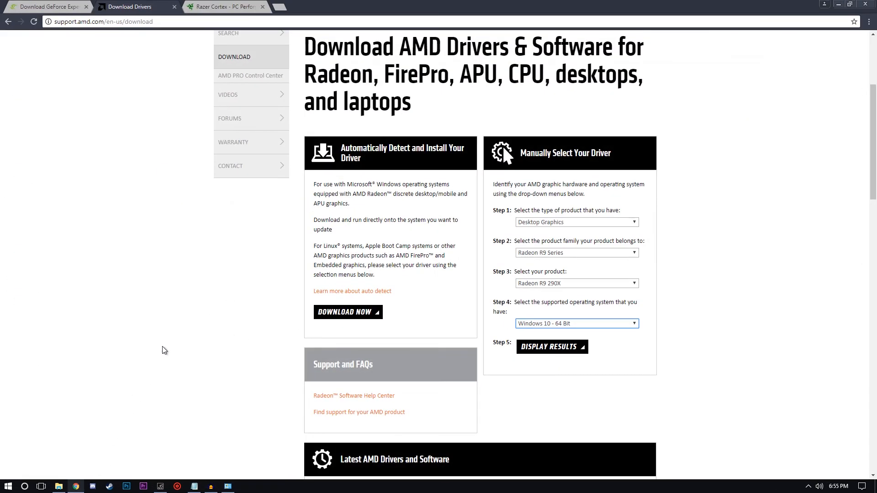
left_click(283, 7)
type("CC")
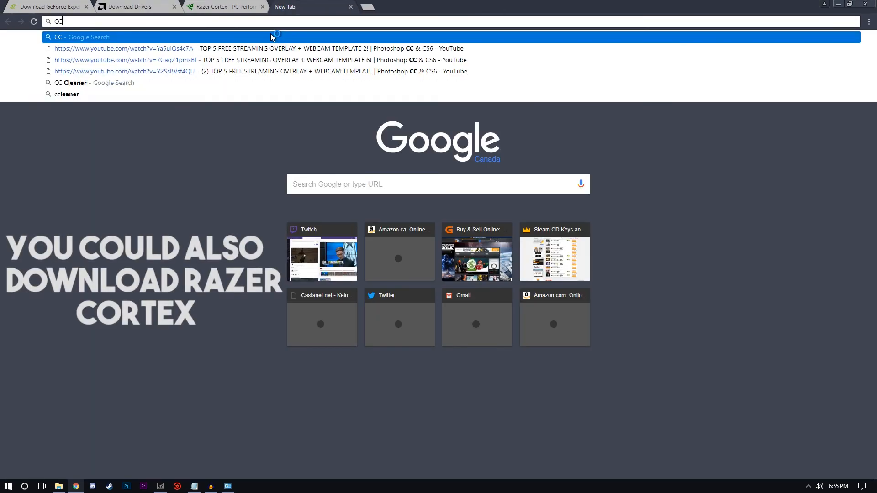
type(" cleaner")
key("Return")
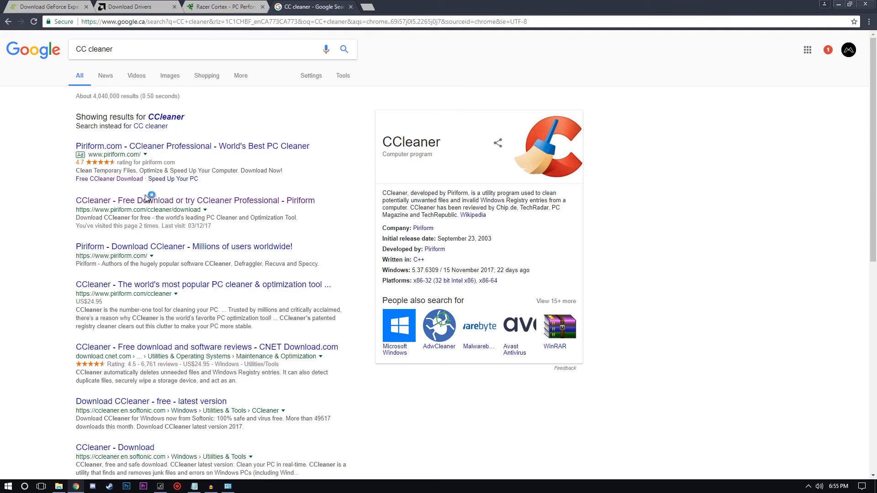
left_click(146, 200)
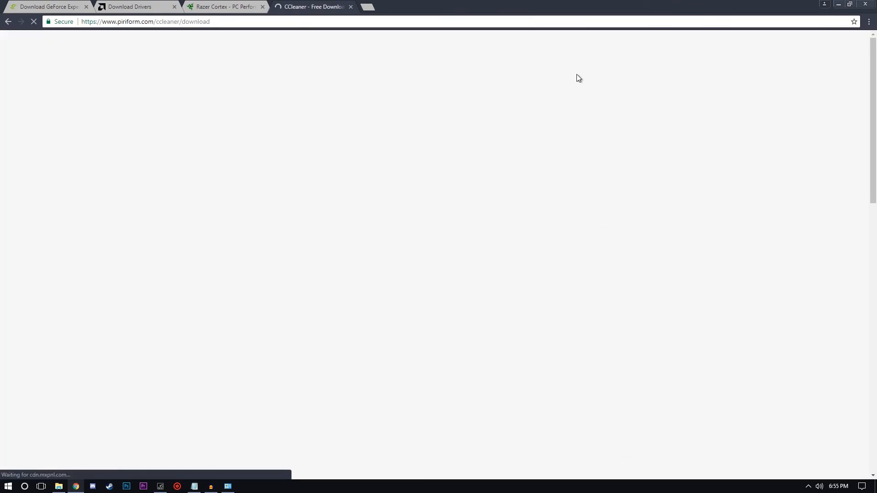
scroll(529, 344, "down", 7)
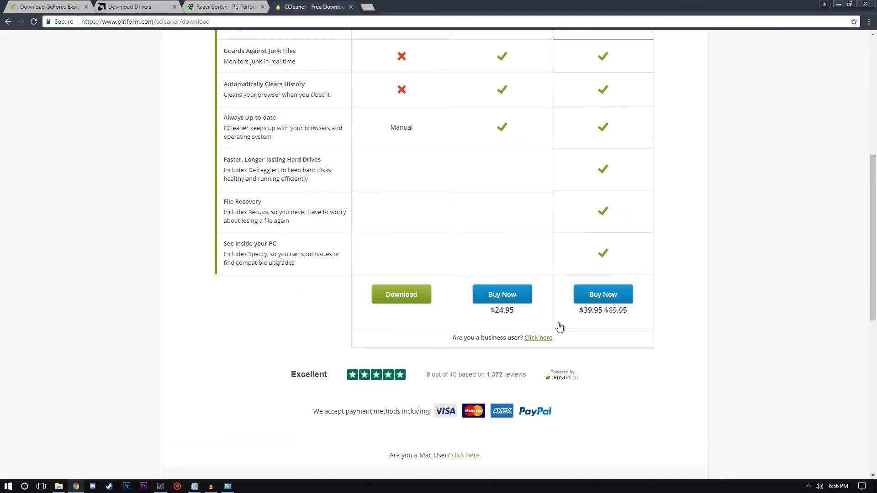
scroll(403, 308, "up", 7)
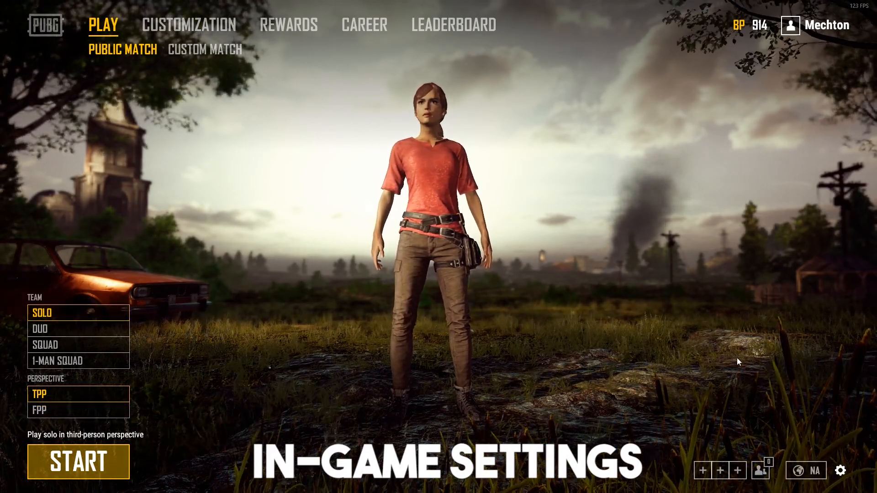
Switch to PUBG and open its graphics settings at the Quality section.
key("Escape")
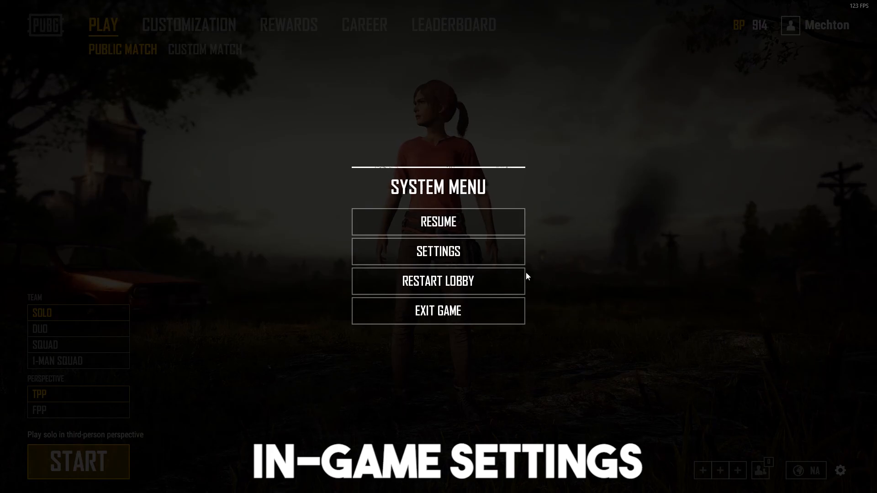
left_click(487, 254)
scroll(412, 296, "down", 3)
scroll(448, 314, "down", 2)
scroll(474, 331, "up", 4)
scroll(496, 322, "down", 2)
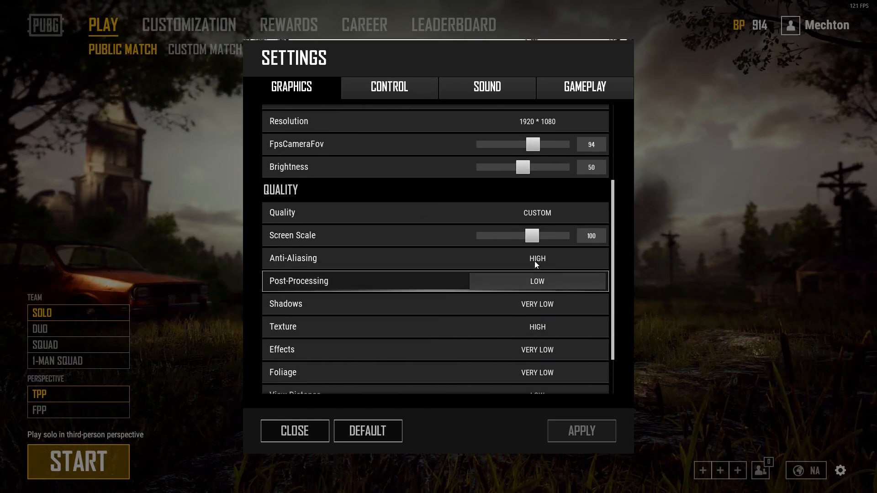
Set the overall Quality preset to Very Low and apply the change.
left_click(550, 213)
left_click(547, 225)
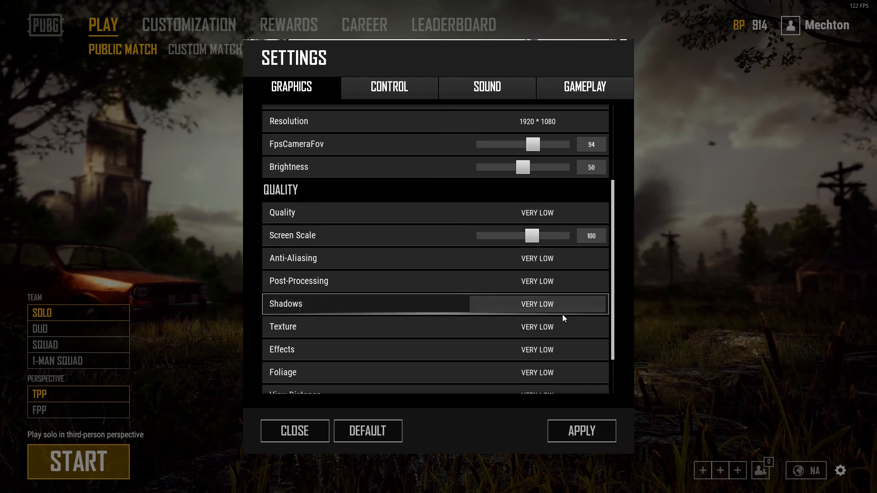
left_click(575, 432)
Set Anti-Aliasing to High and apply the change.
scroll(468, 334, "down", 3)
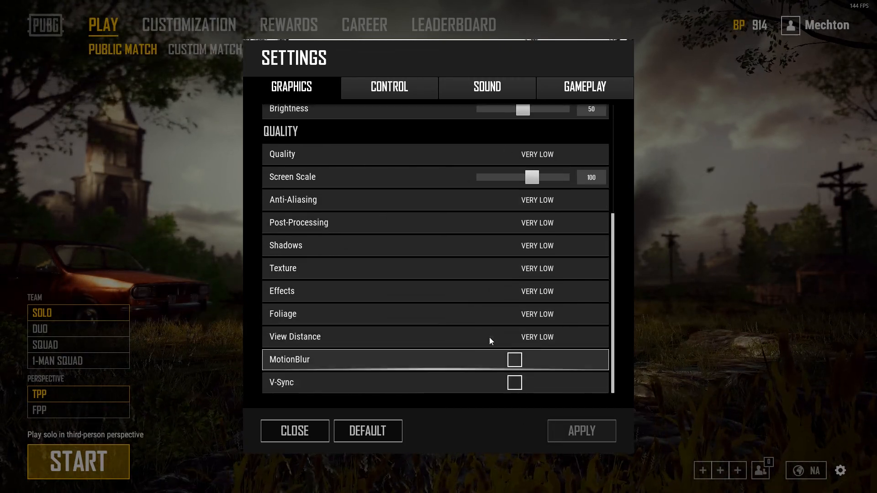
left_click(514, 198)
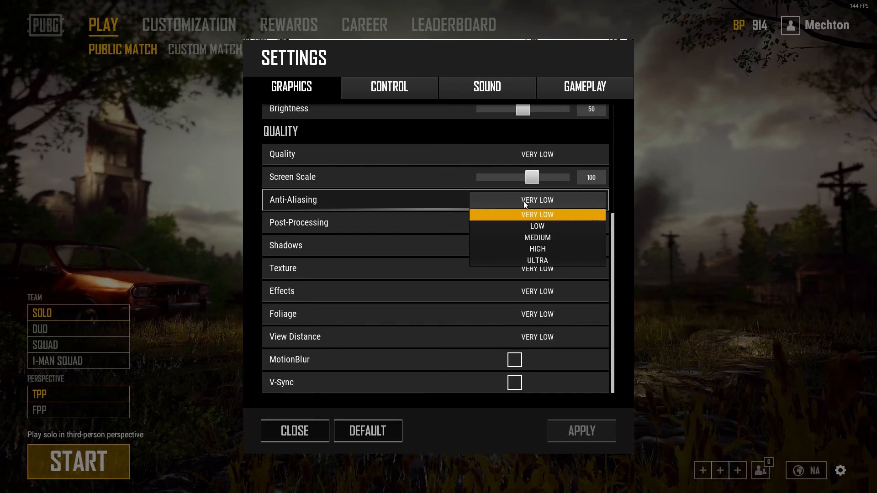
left_click(539, 226)
left_click(564, 206)
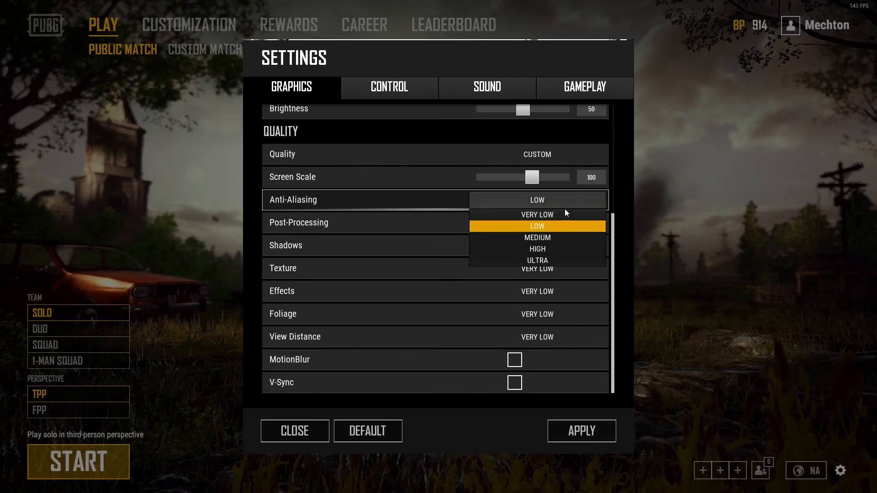
left_click(552, 249)
left_click(579, 440)
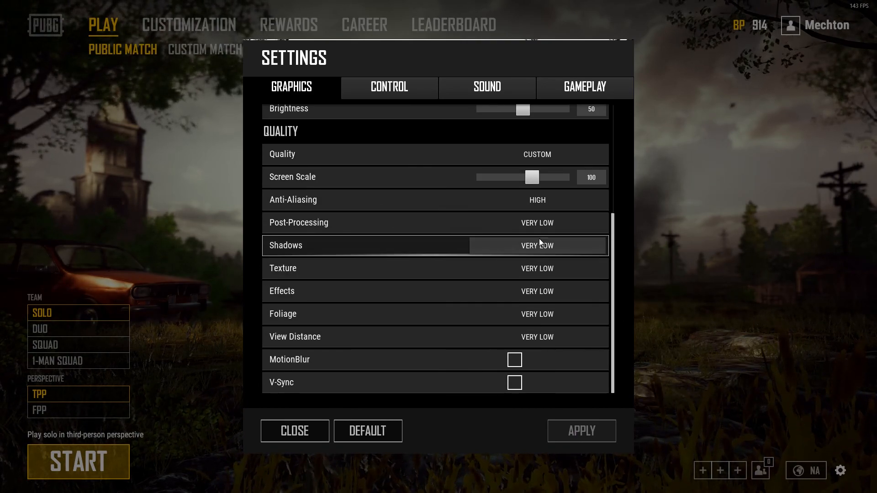
Set Post-Processing to Low and apply the change.
left_click(546, 201)
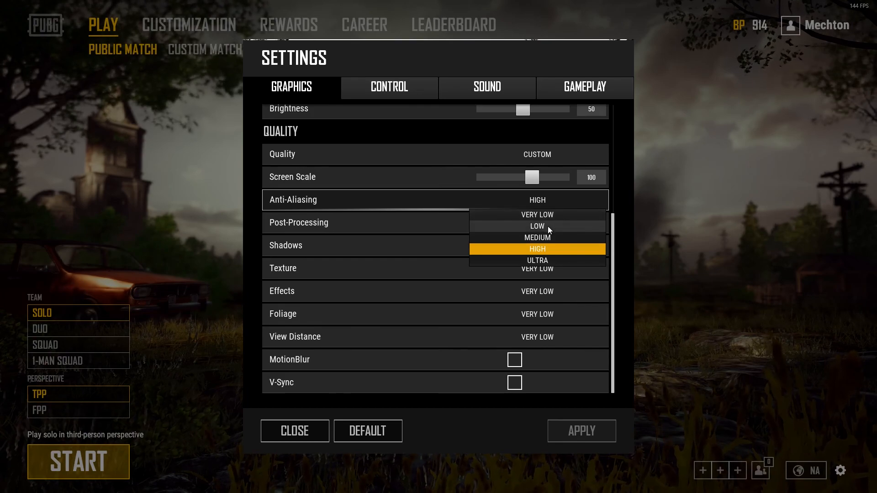
left_click(545, 272)
left_click(542, 224)
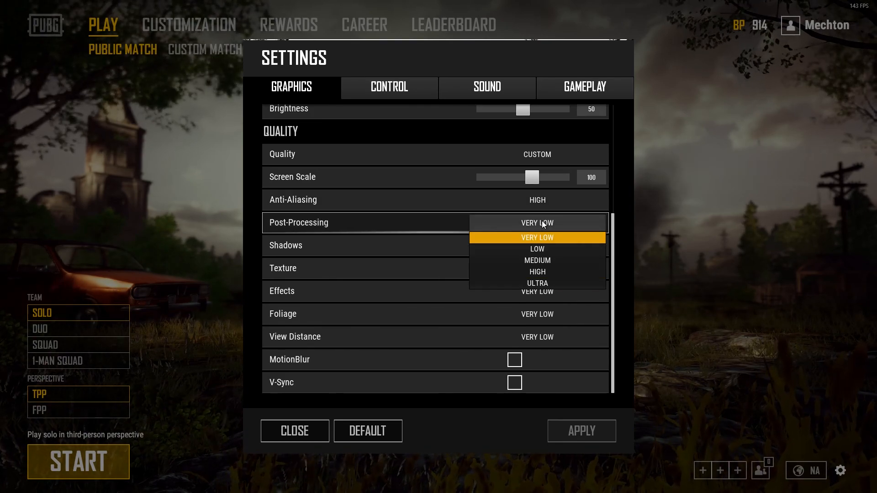
left_click(552, 248)
left_click(566, 431)
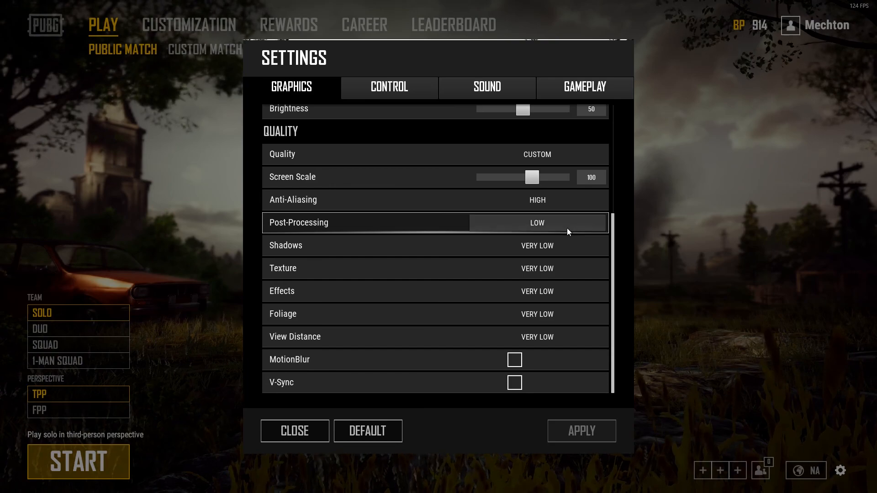
Set Post-Processing to Ultra and apply the change.
left_click(552, 227)
left_click(537, 284)
left_click(596, 440)
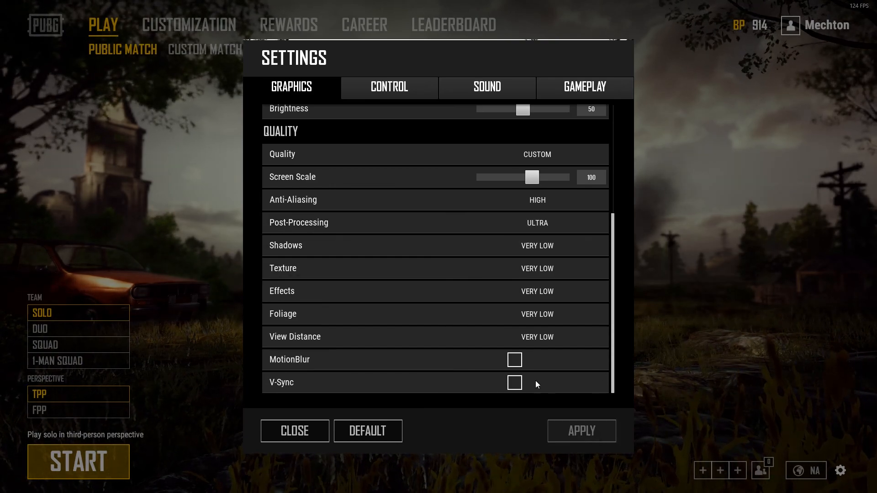
Set Anti-Aliasing to Low and apply the change.
left_click(549, 194)
left_click(548, 226)
left_click(583, 431)
left_click(569, 199)
left_click(567, 199)
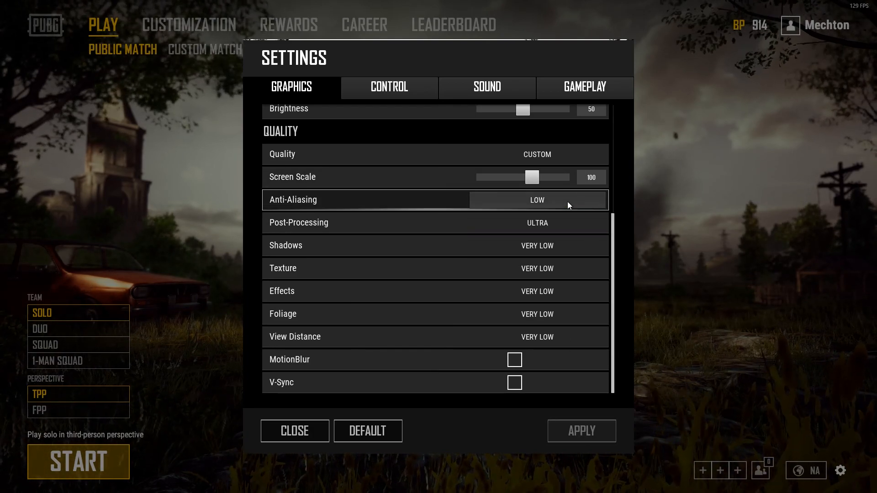
Try other Post-Processing levels, then settle on Low and apply the change.
left_click(544, 222)
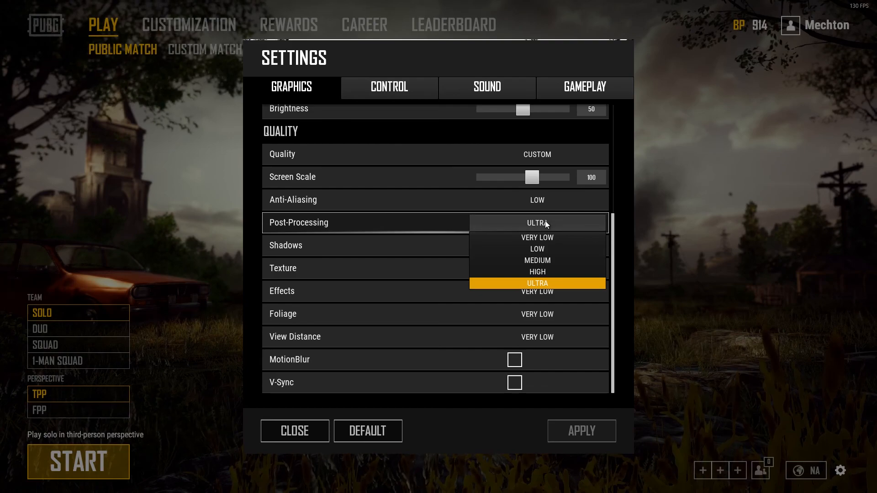
left_click(551, 235)
left_click(553, 227)
left_click(556, 259)
left_click(554, 223)
left_click(556, 246)
left_click(575, 429)
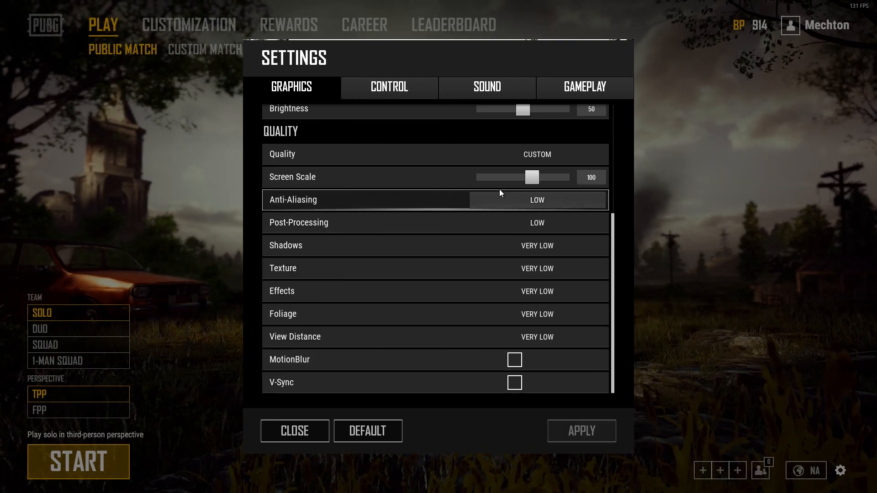
Examine the quality levels offered for Post-Processing and Shadows.
left_click(505, 230)
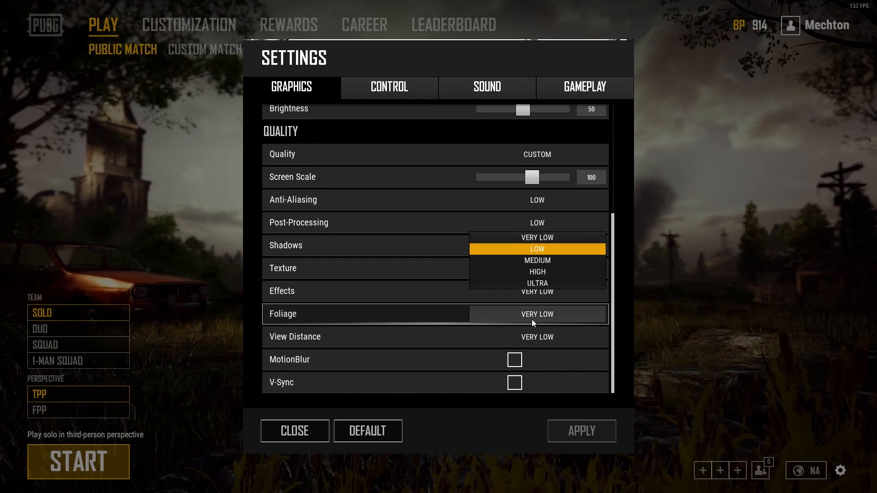
left_click(555, 221)
left_click(537, 245)
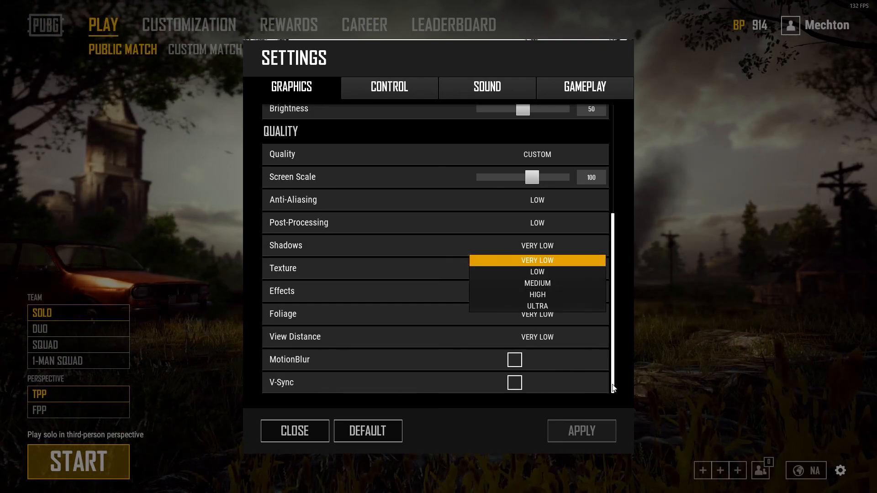
left_click(569, 258)
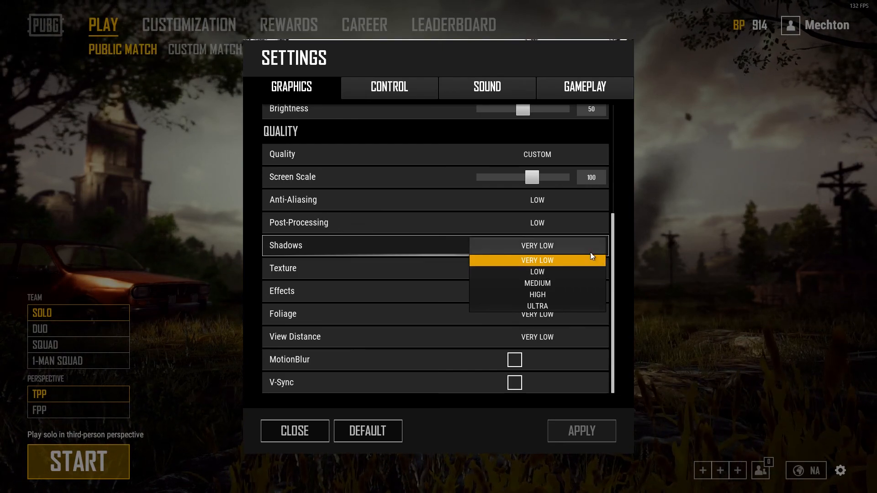
left_click(558, 251)
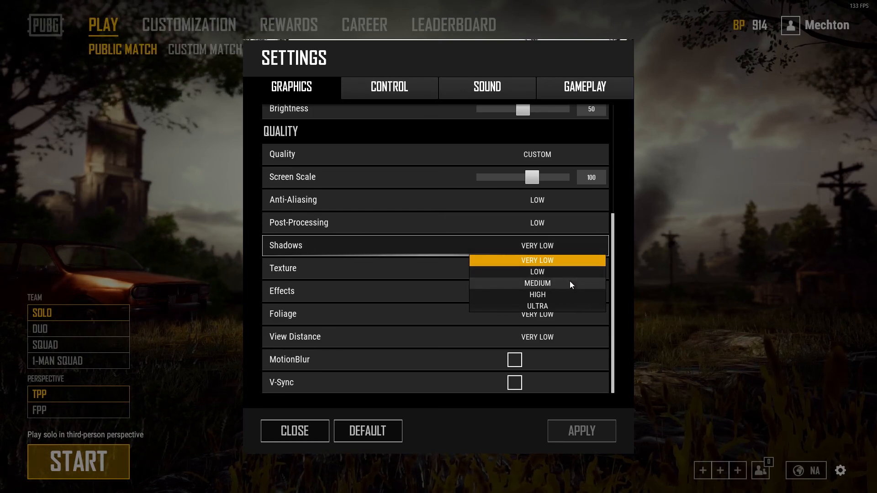
left_click(558, 245)
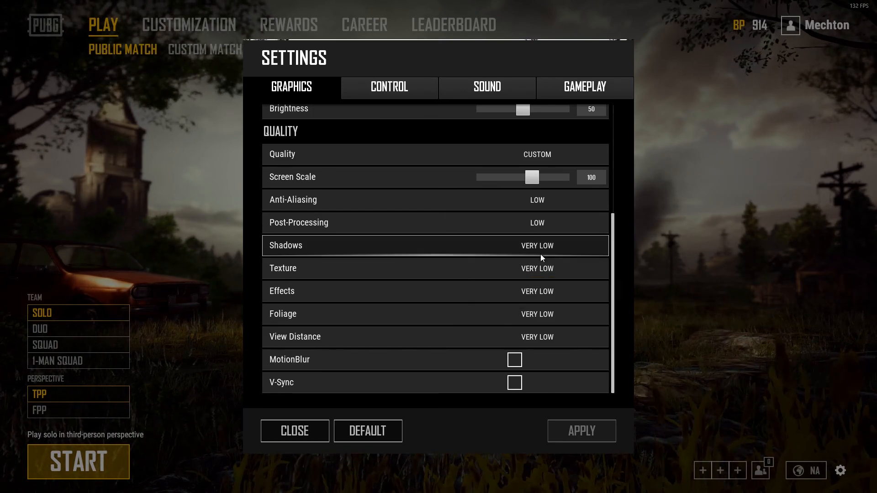
Set the Texture quality to Medium after trying High.
left_click(525, 268)
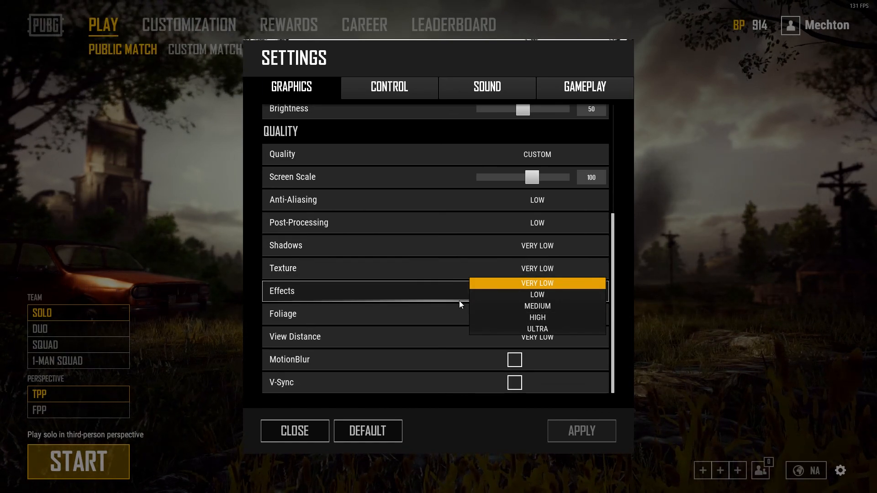
left_click(525, 307)
left_click(529, 268)
left_click(530, 268)
left_click(567, 316)
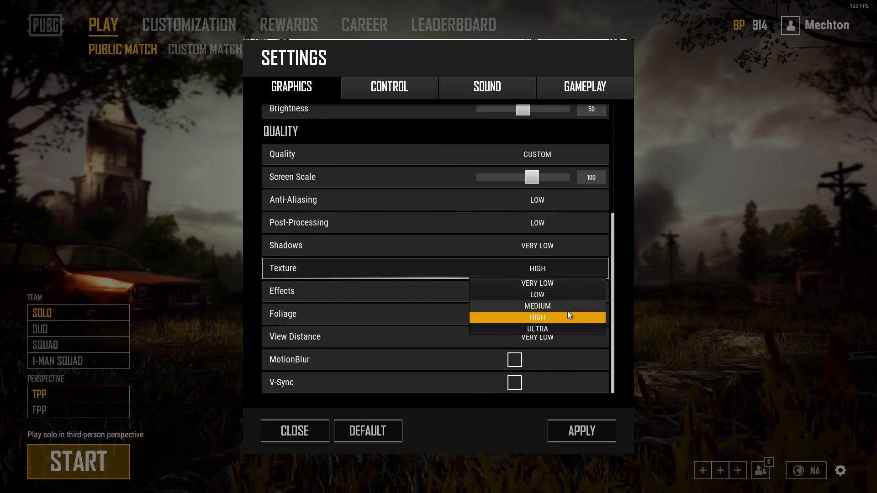
left_click(568, 306)
left_click(556, 266)
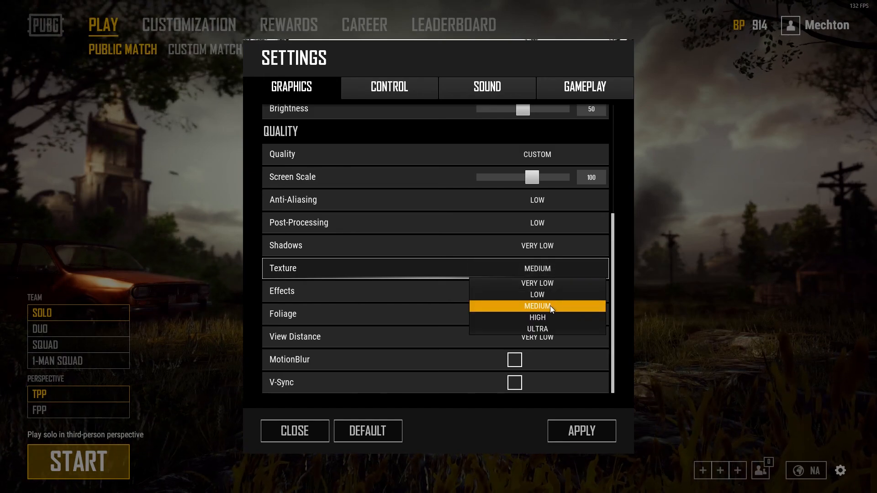
left_click(551, 305)
left_click(548, 269)
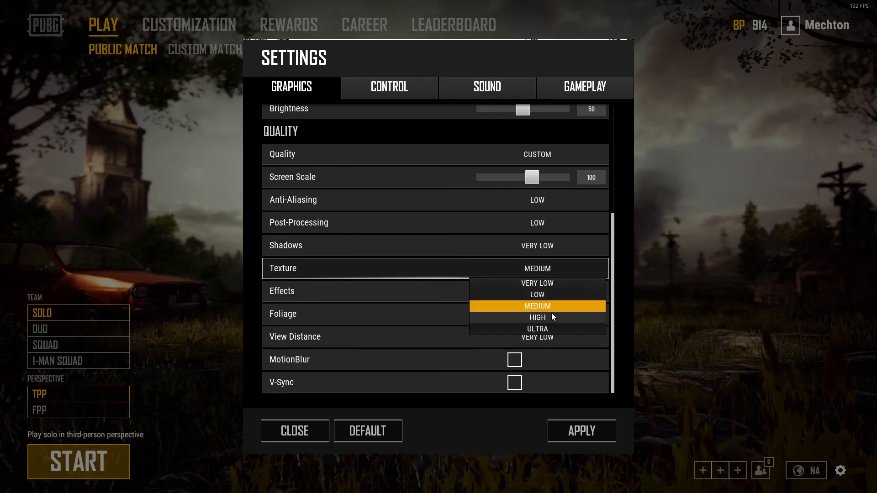
Examine the quality levels offered for Effects, Foliage and View Distance.
left_click(556, 284)
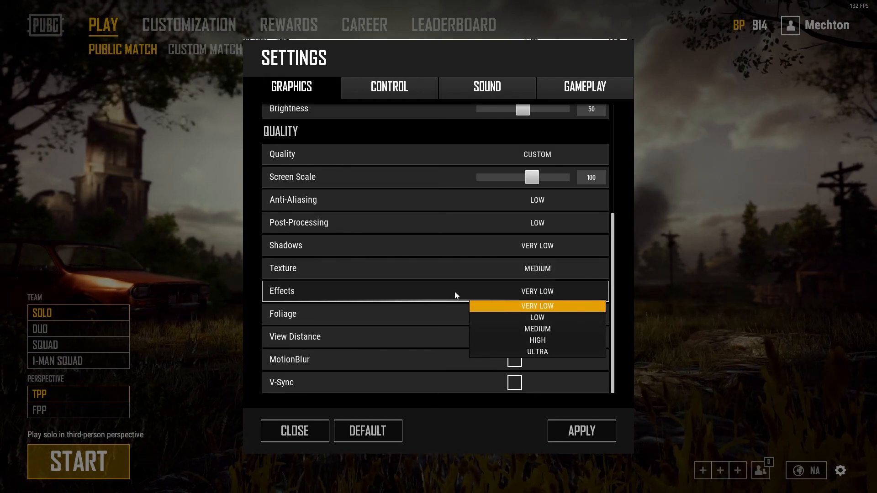
left_click(530, 305)
left_click(531, 314)
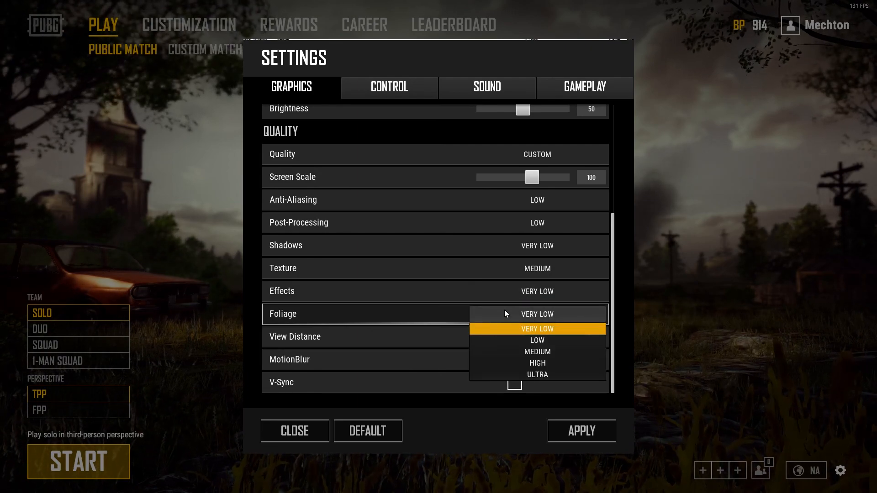
left_click(541, 314)
left_click(521, 337)
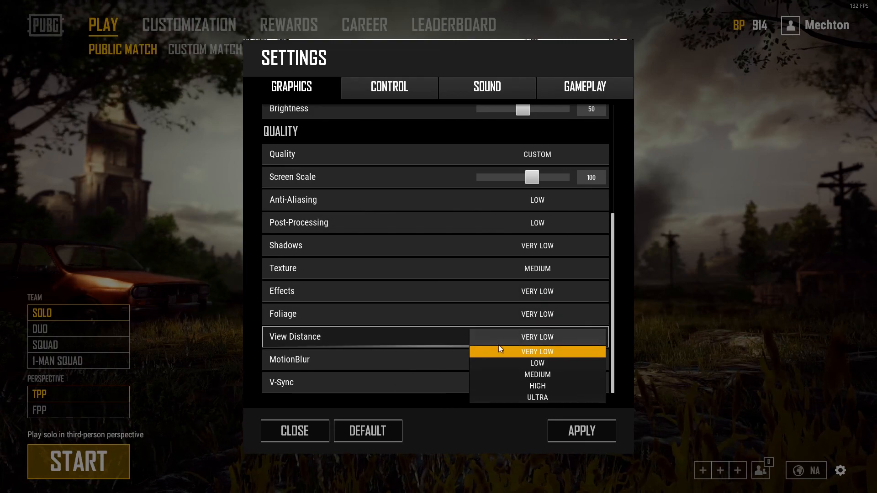
left_click(561, 343)
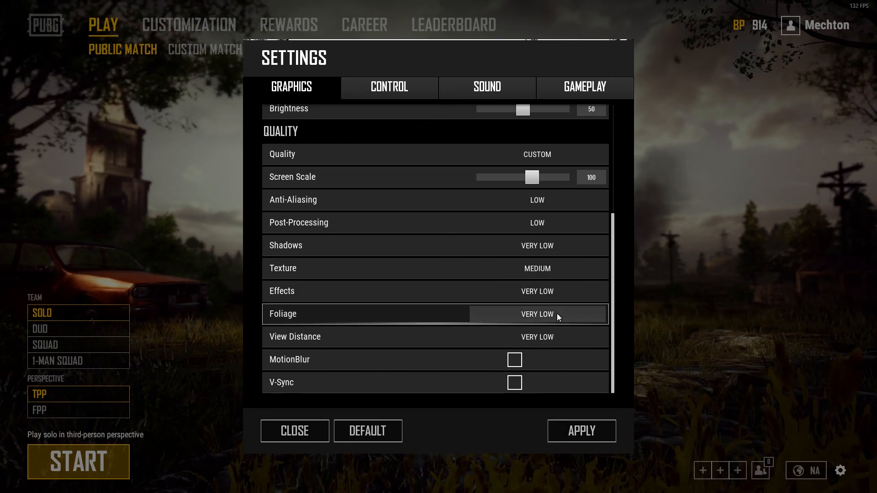
Apply the graphics settings with View Distance on Very Low and close the settings window.
left_click(555, 336)
left_click(563, 336)
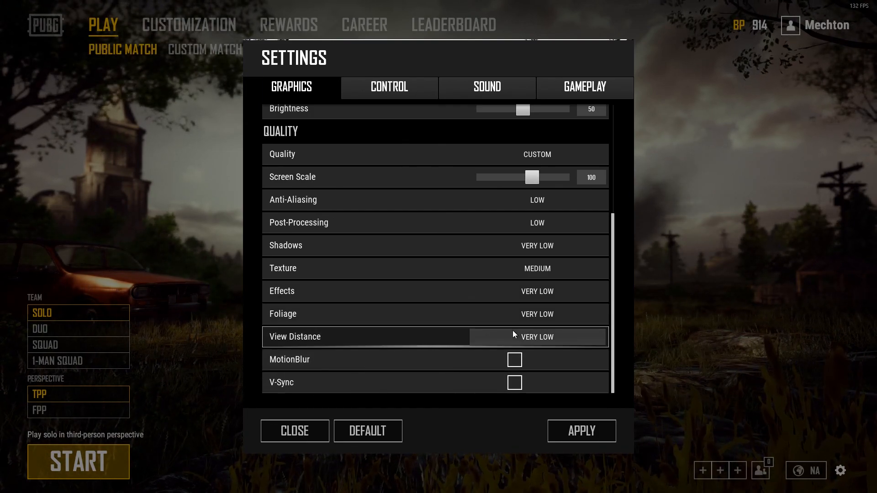
left_click(605, 429)
left_click(295, 431)
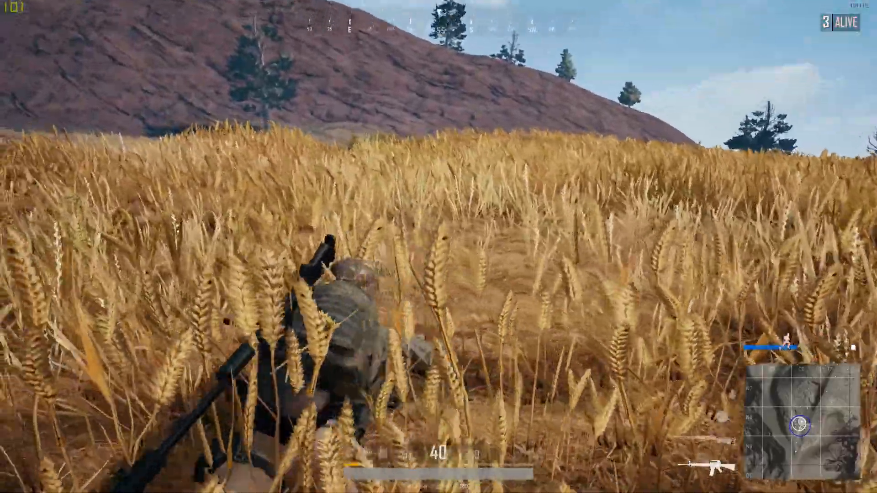
Change the character's stance in the wheat field and switch the rifle to burst fire.
key("c")
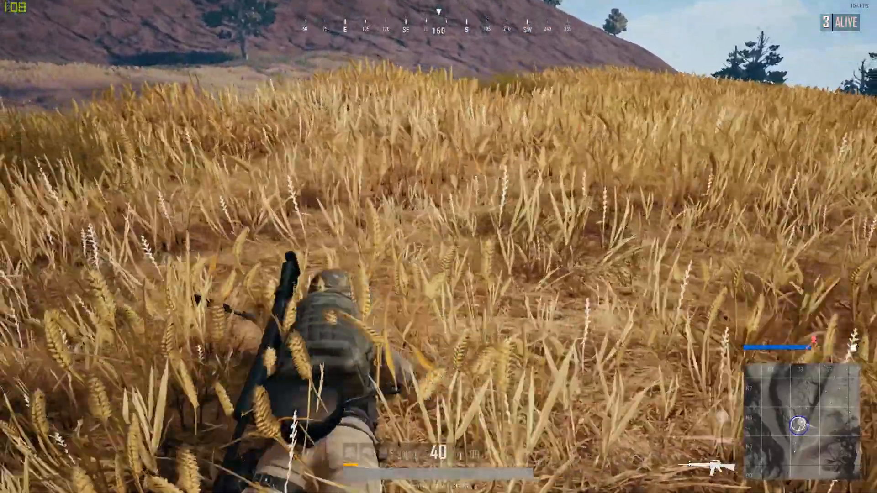
key("b")
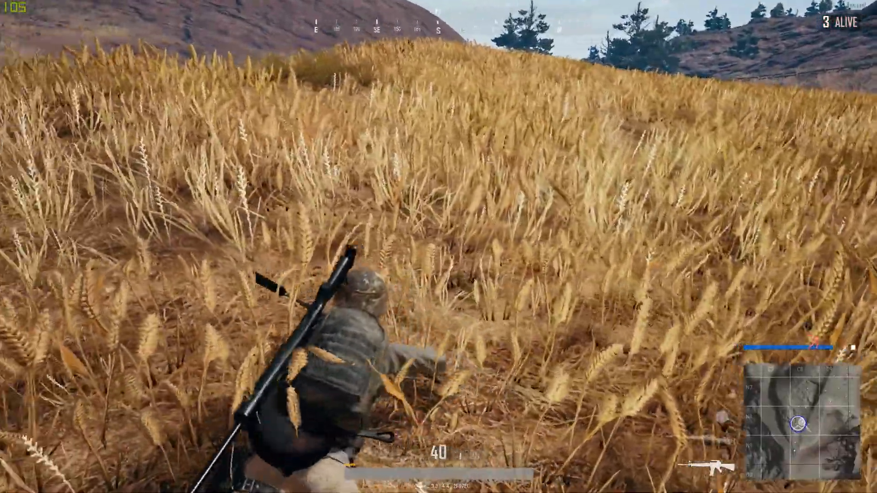
key("v")
key("v")
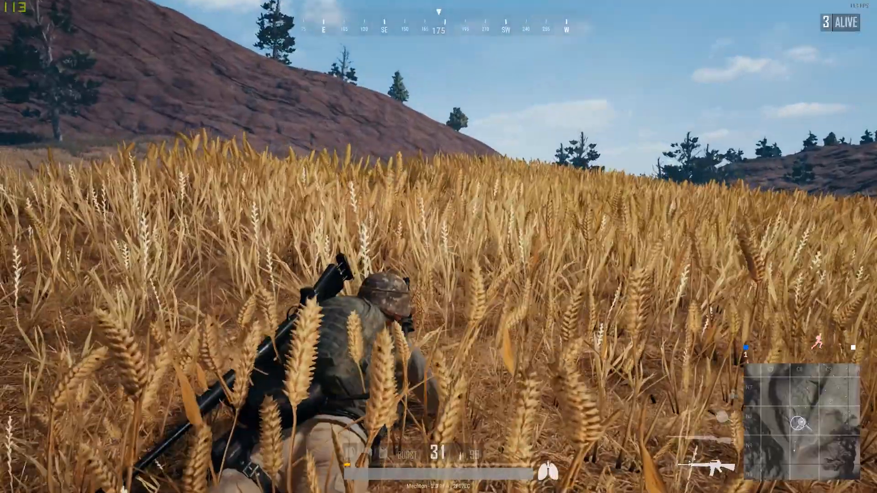
Aim down the rifle's sight and fire several bursts across the wheat field.
right_click(439, 246)
left_click(439, 247)
left_click(438, 247)
left_click(438, 247)
left_click(438, 246)
right_click(438, 246)
right_click(439, 247)
left_click(438, 247)
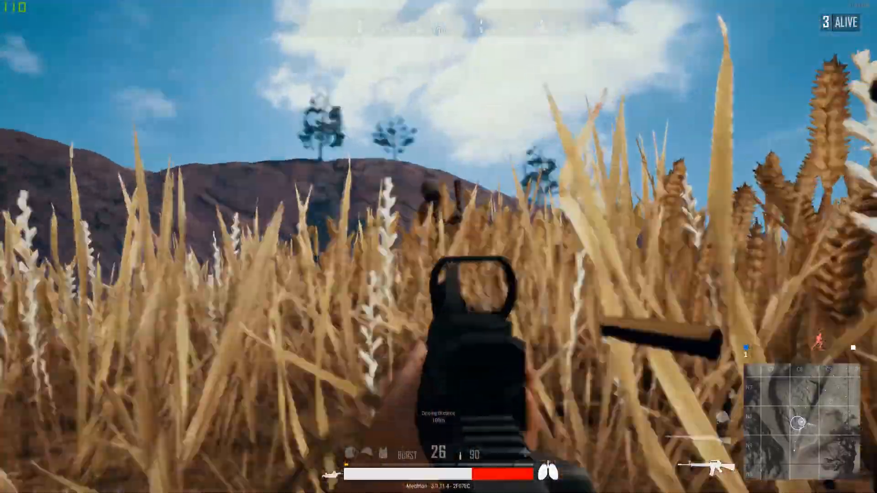